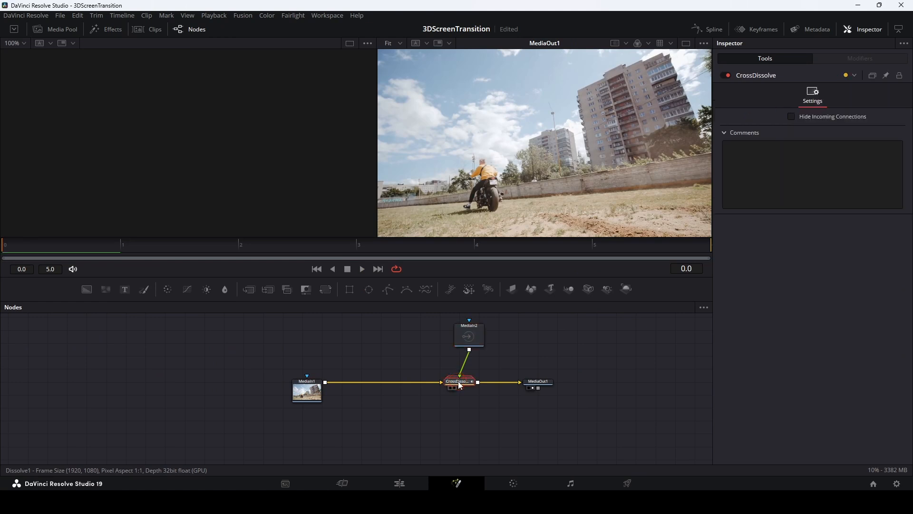
Delete the CrossDissolve node, disconnect MediaIn1 from MediaOut1, and move MediaOut1 aside.
key(BackSpace)
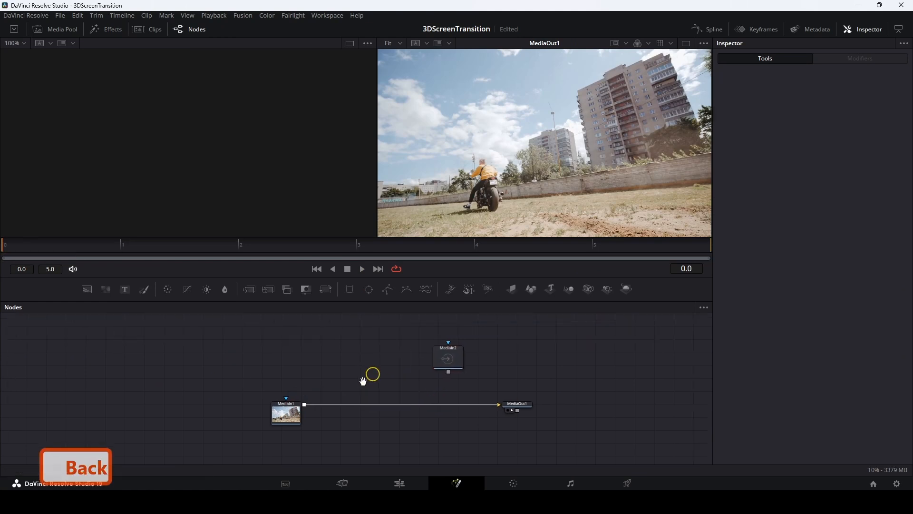
drag(409, 375, 385, 358)
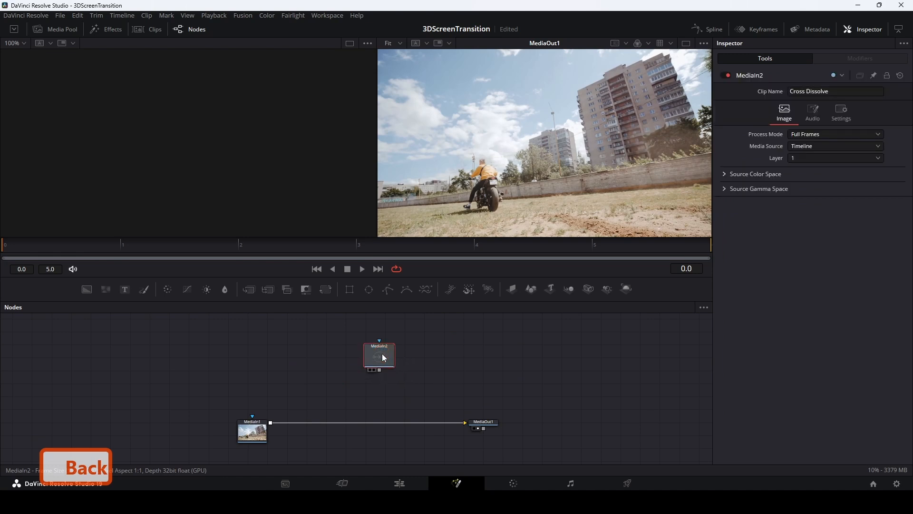
click(455, 423)
drag(486, 420, 502, 436)
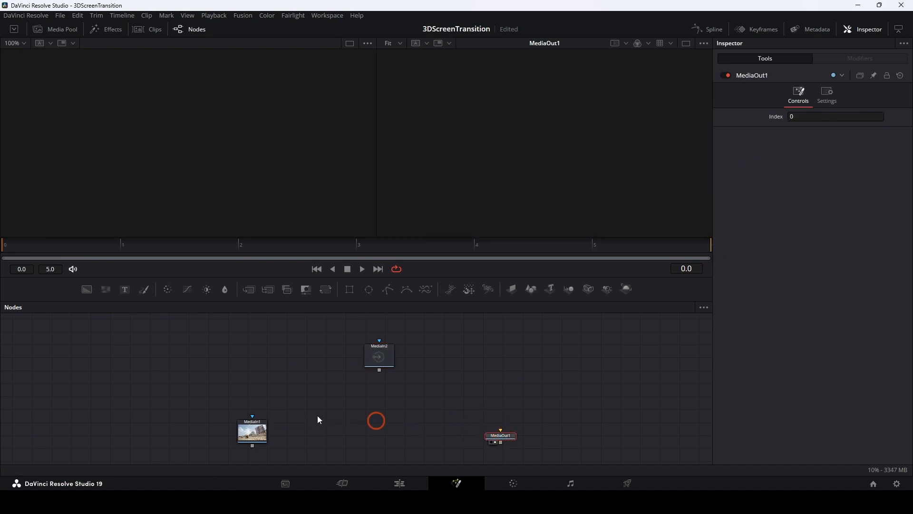
Merge MediaIn2 as foreground over MediaIn1 as background, and space out the nodes around Merge1.
drag(252, 430, 285, 371)
drag(383, 358, 286, 385)
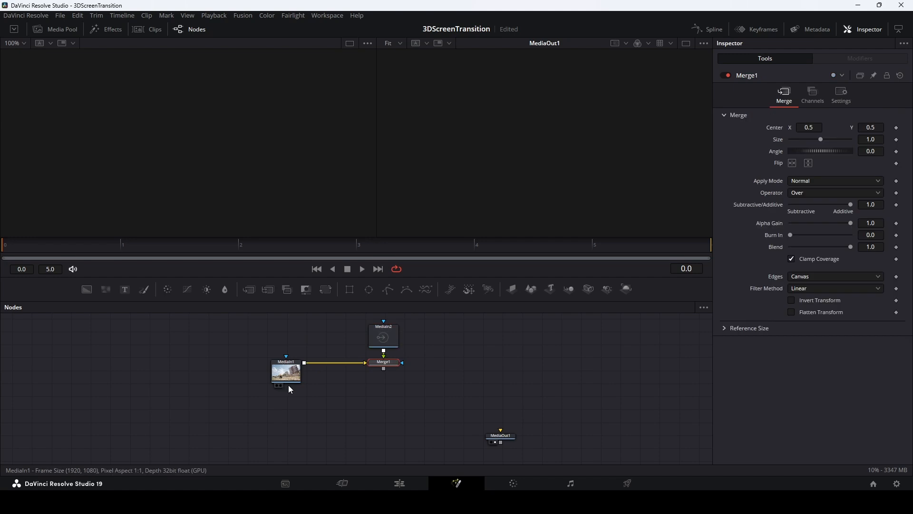
mouse_move(385, 365)
mouse_down()
mouse_move(380, 379)
mouse_move(389, 378)
mouse_up()
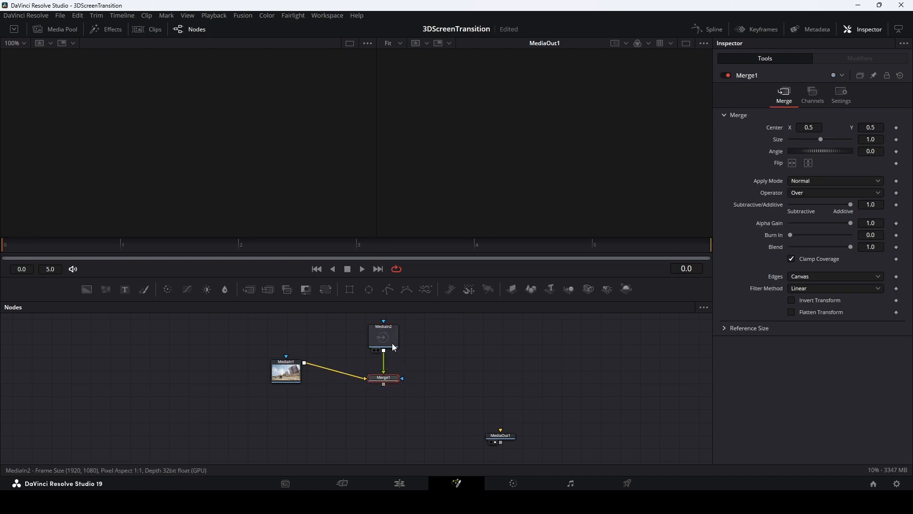
drag(294, 371, 285, 380)
drag(456, 363, 438, 417)
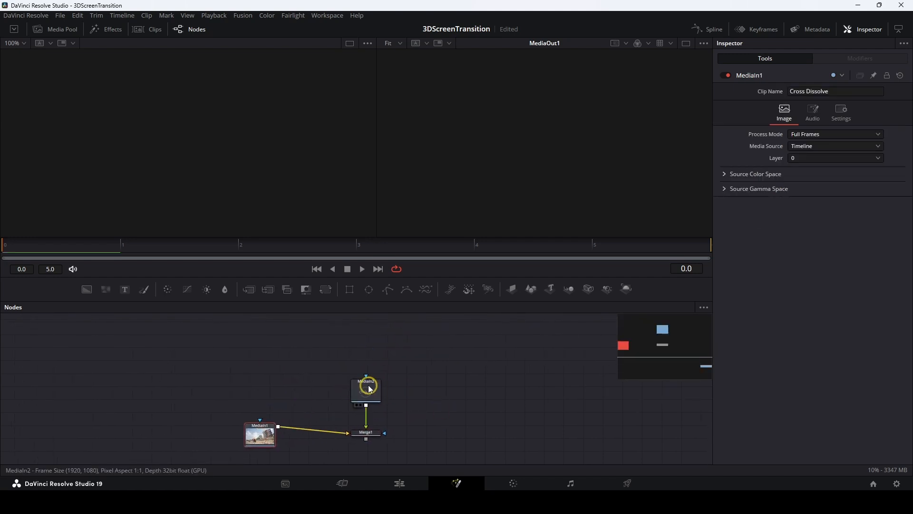
drag(367, 384, 366, 359)
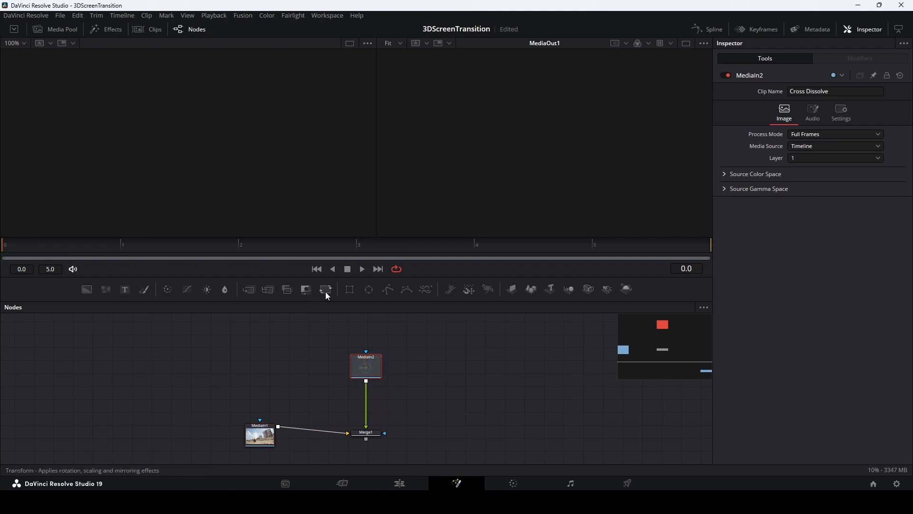
Insert a Transform node between MediaIn2 and Merge1, and display Merge1 in the second viewer.
drag(328, 294, 305, 368)
drag(364, 401, 367, 398)
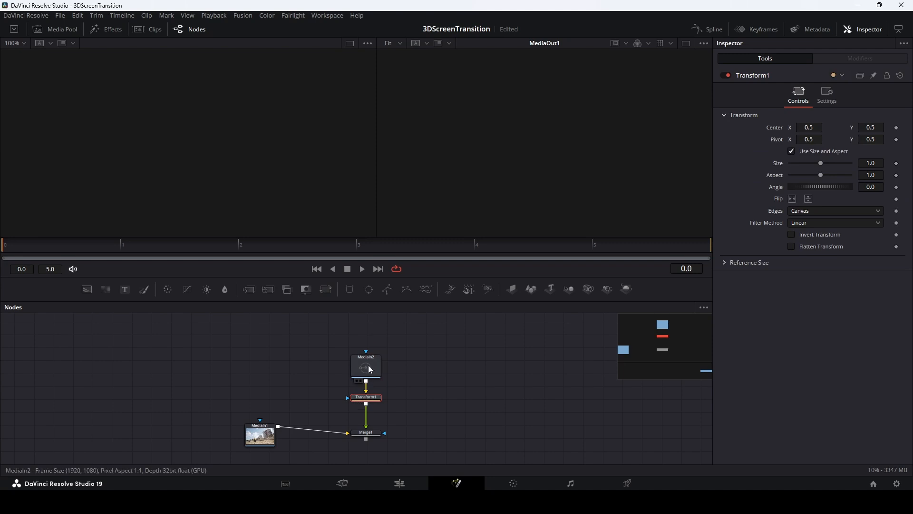
drag(368, 365, 368, 351)
click(373, 436)
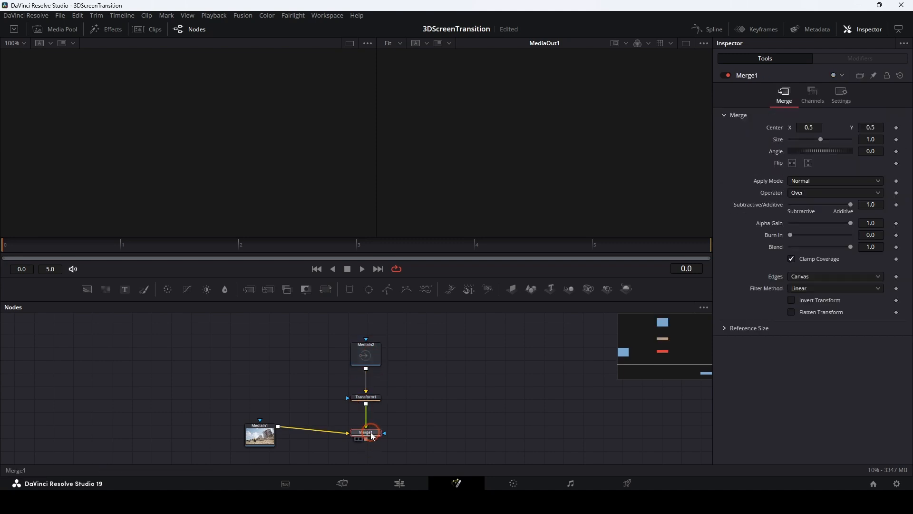
key(2)
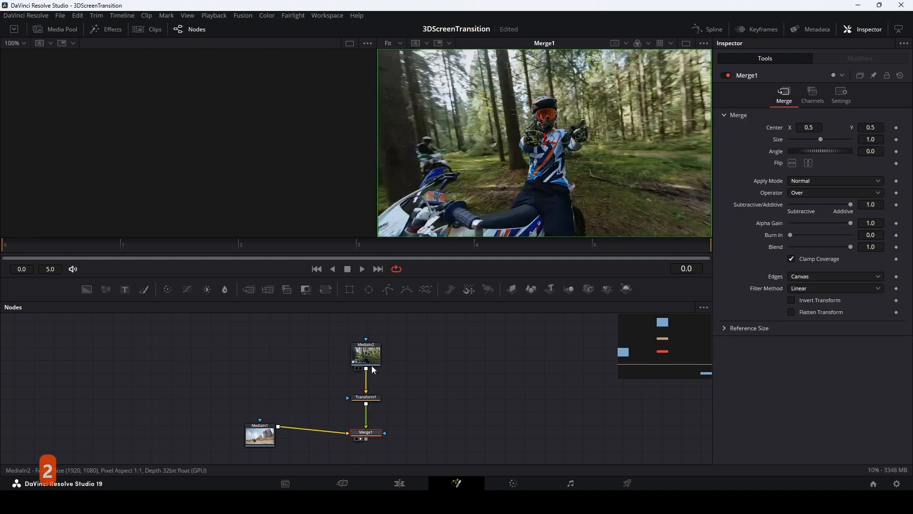
Set Transform1's Center X to 1.5 so the second clip sits just outside the frame.
click(365, 399)
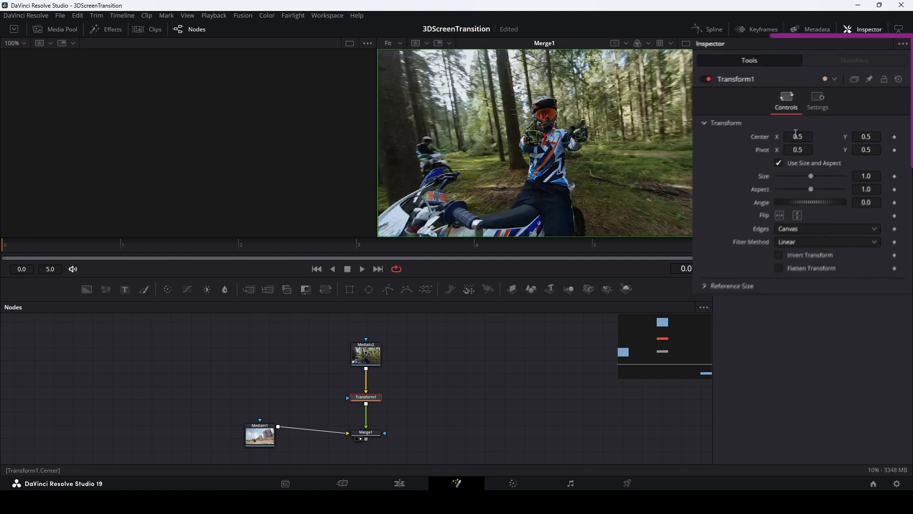
drag(773, 151, 910, 154)
double_click(778, 154)
text(1)
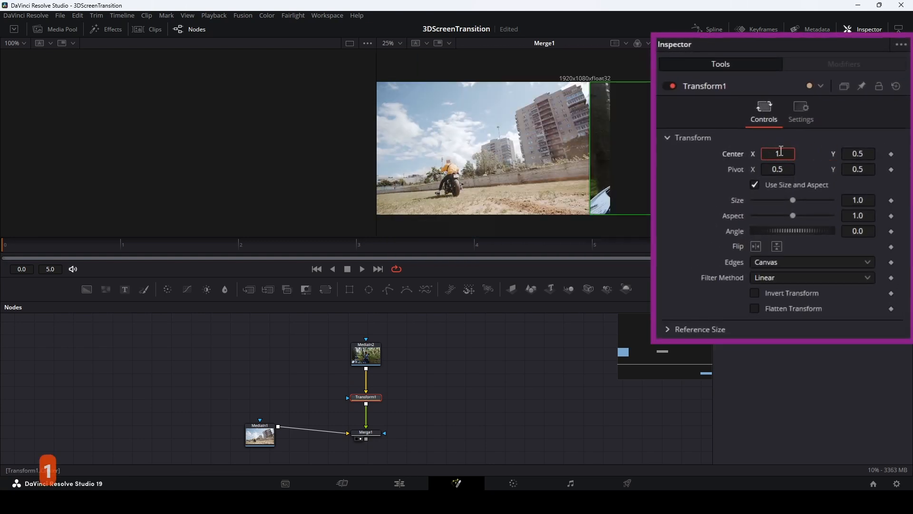
text(.5)
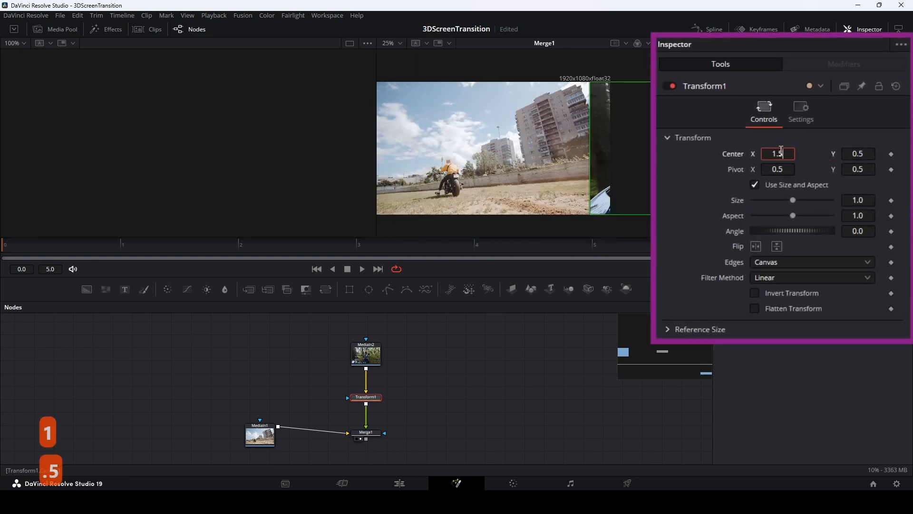
key(Return)
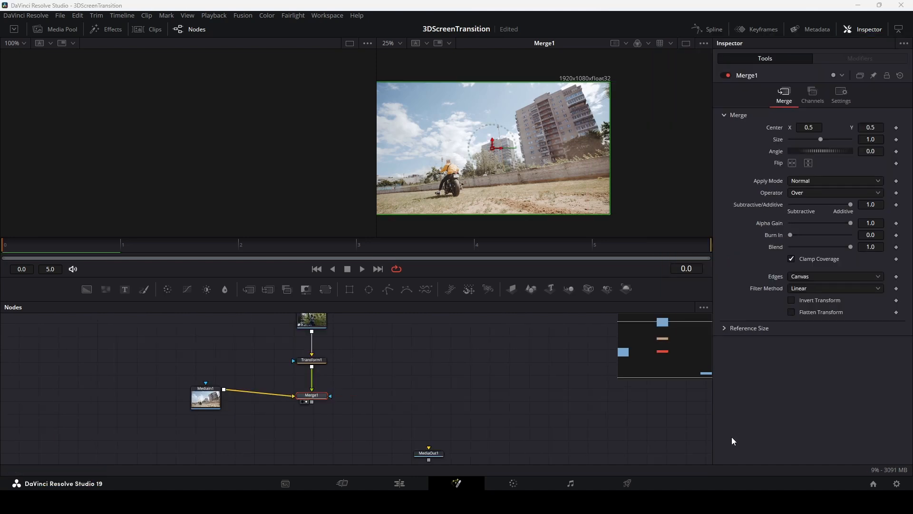
Add a Transform node after Merge1, display it in the second viewer, and shift its Center X to about 0.292.
drag(325, 289, 319, 425)
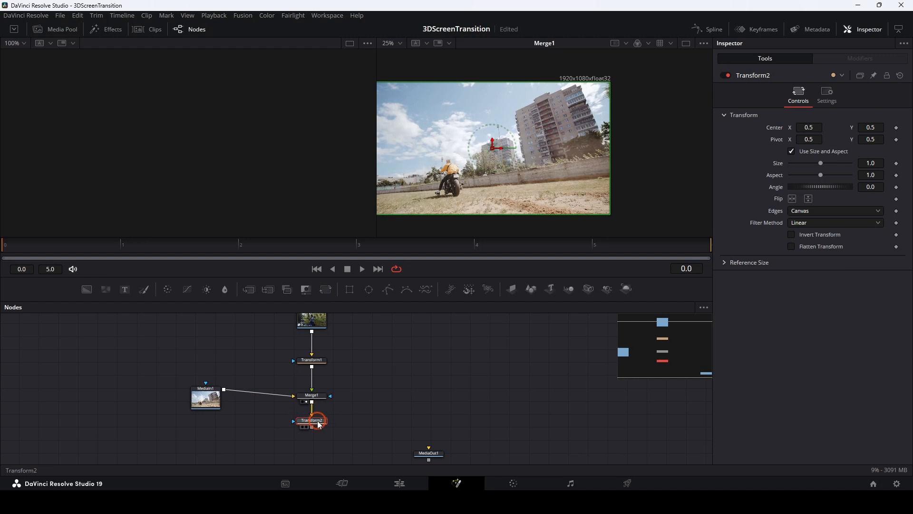
key(2)
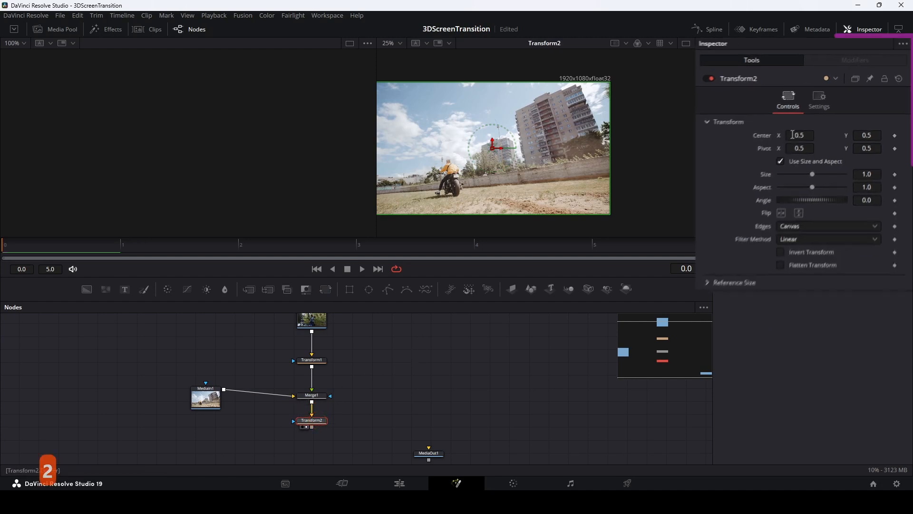
drag(808, 128, 726, 134)
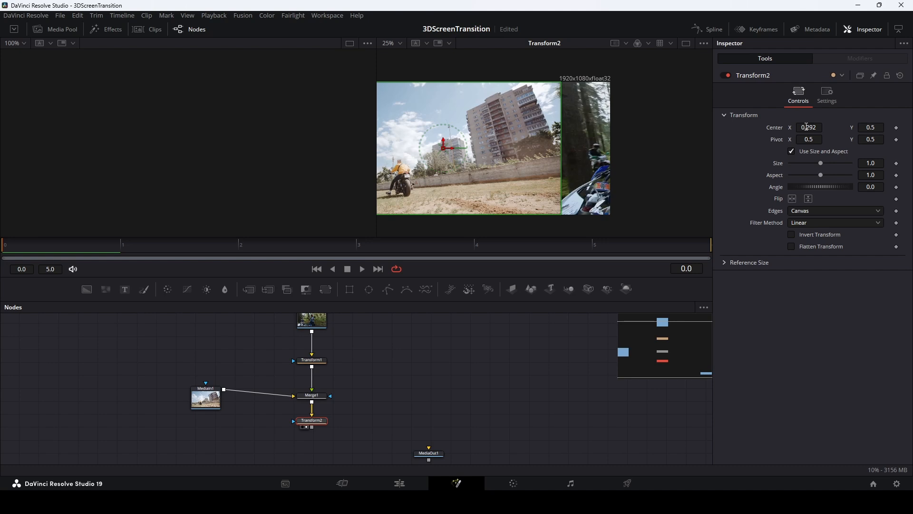
Add a DVE node, connect it after Transform2, and display it in the second viewer.
click(385, 404)
key(shift+space)
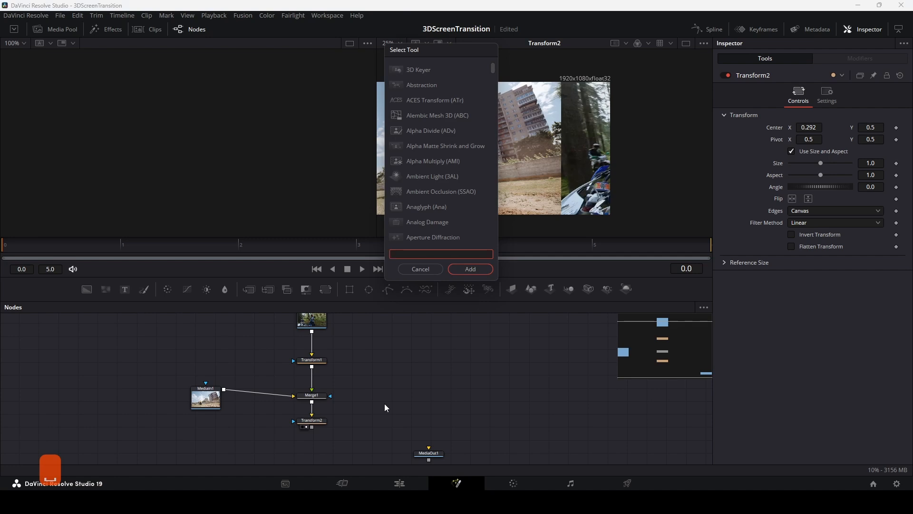
text(dve)
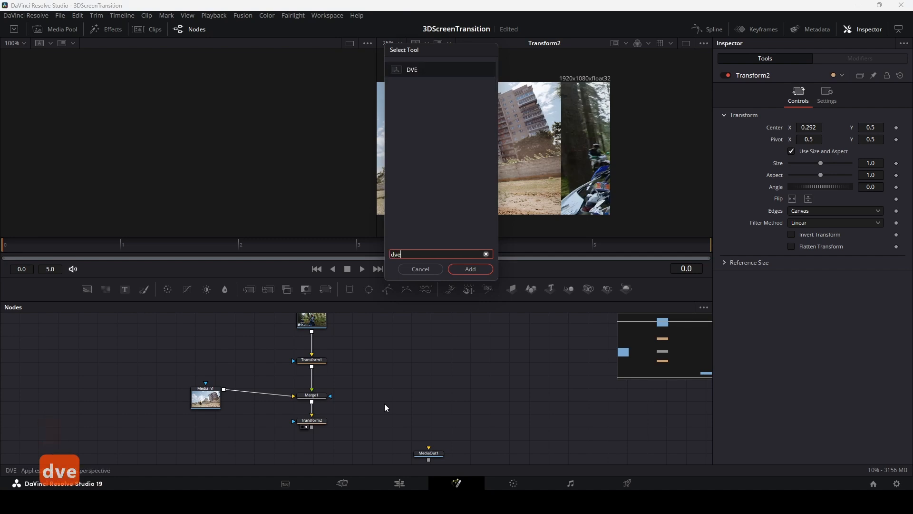
key(Return)
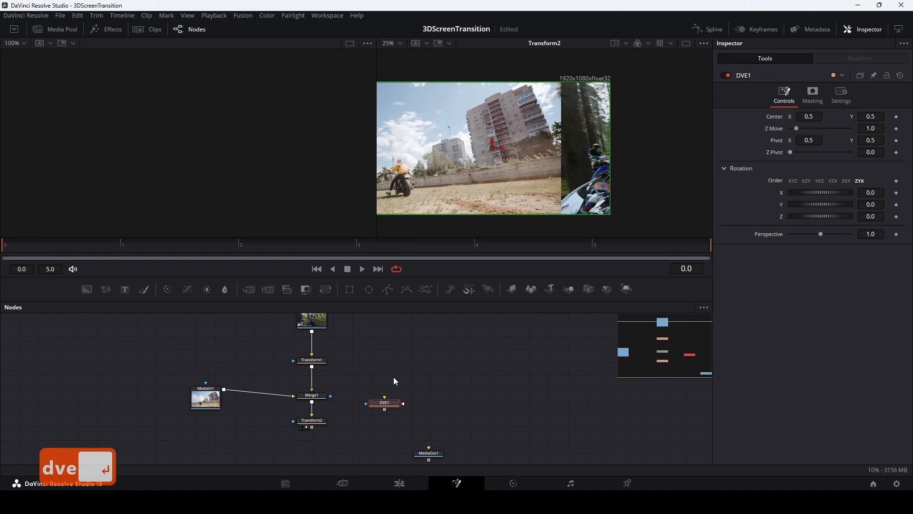
drag(385, 404, 374, 371)
drag(329, 393, 326, 420)
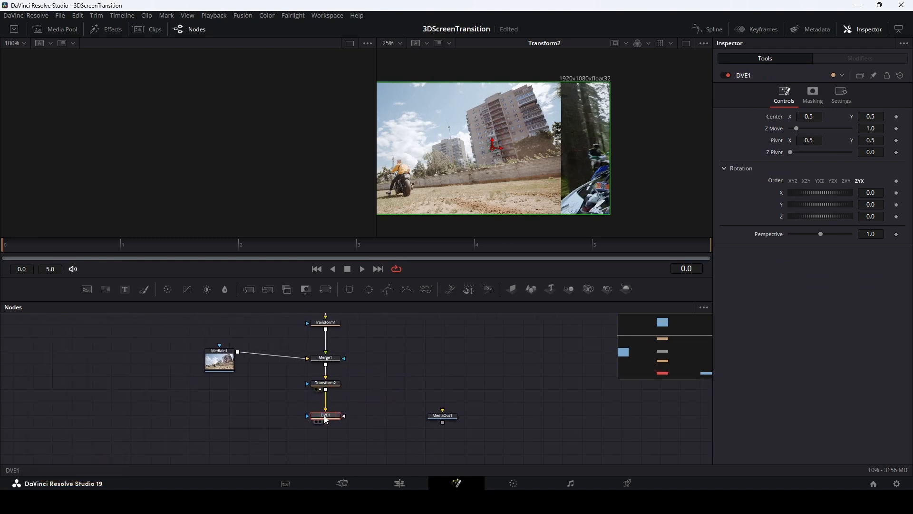
key(2)
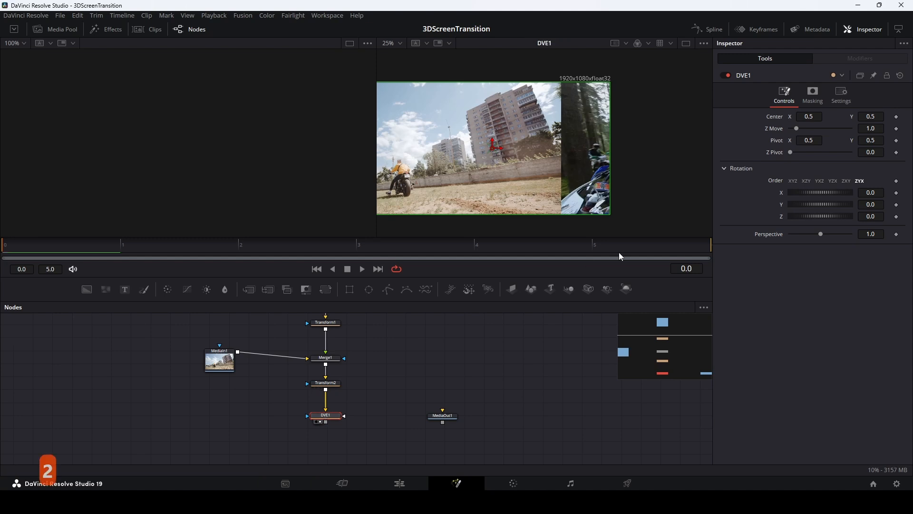
Try rotating the DVE1 image around the Y axis and reset the rotation to its default.
drag(806, 204, 808, 204)
mouse_move(788, 240)
mouse_down()
mouse_move(769, 253)
mouse_move(779, 252)
mouse_up()
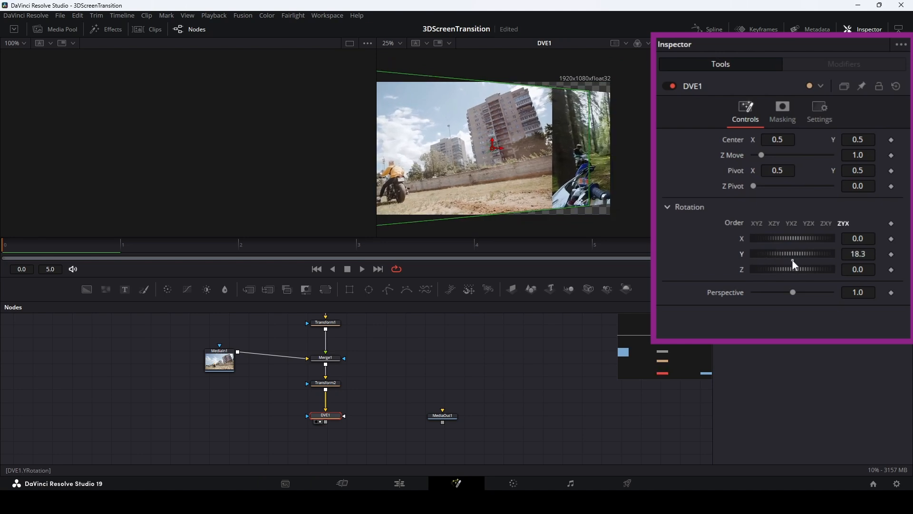
click(792, 260)
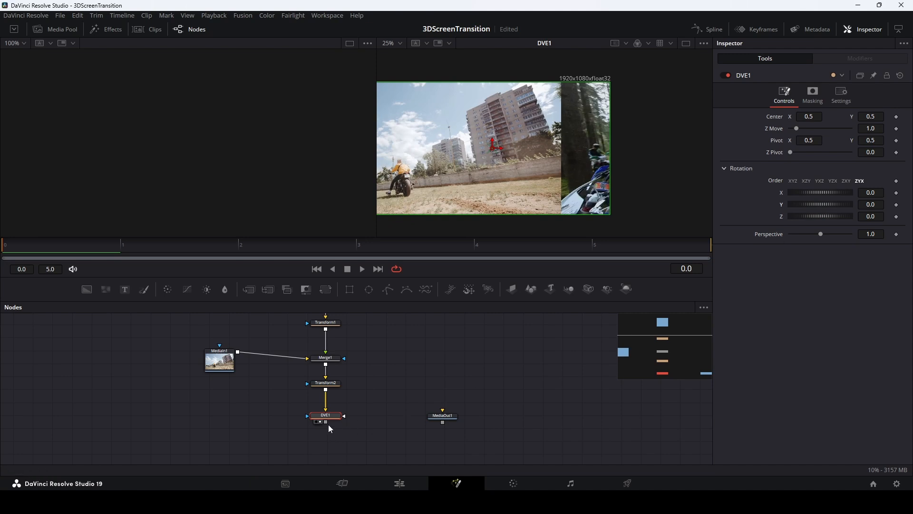
Connect DVE1's output to MediaOut1 and select DVE1 again.
drag(326, 423, 561, 417)
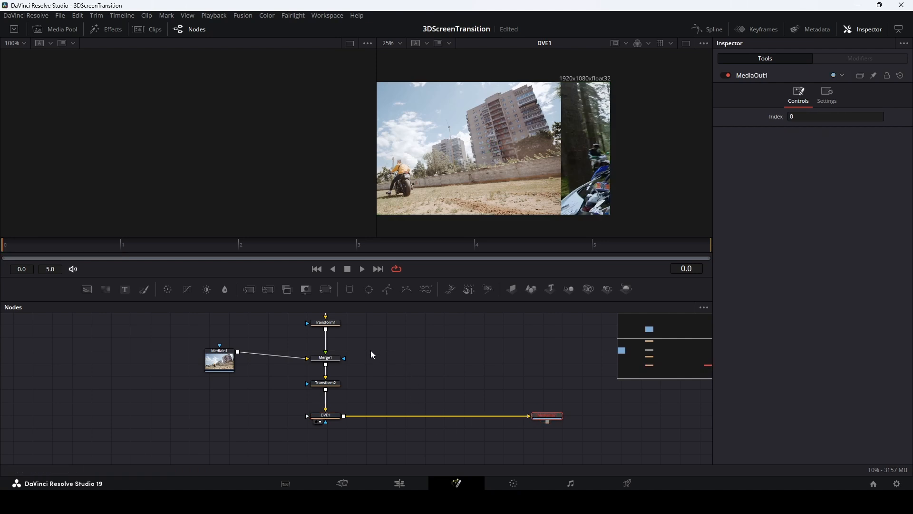
click(326, 415)
Preview DVE1's Y rotation once more and restore its default value.
drag(796, 201, 801, 204)
drag(768, 250, 762, 251)
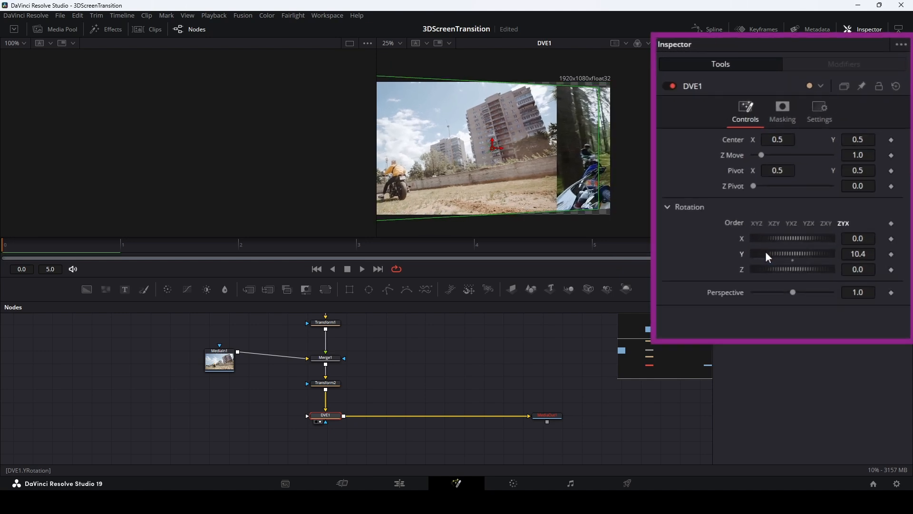
click(793, 260)
Apply the Anim Curves modifier to DVE1's Y rotation.
click(781, 205)
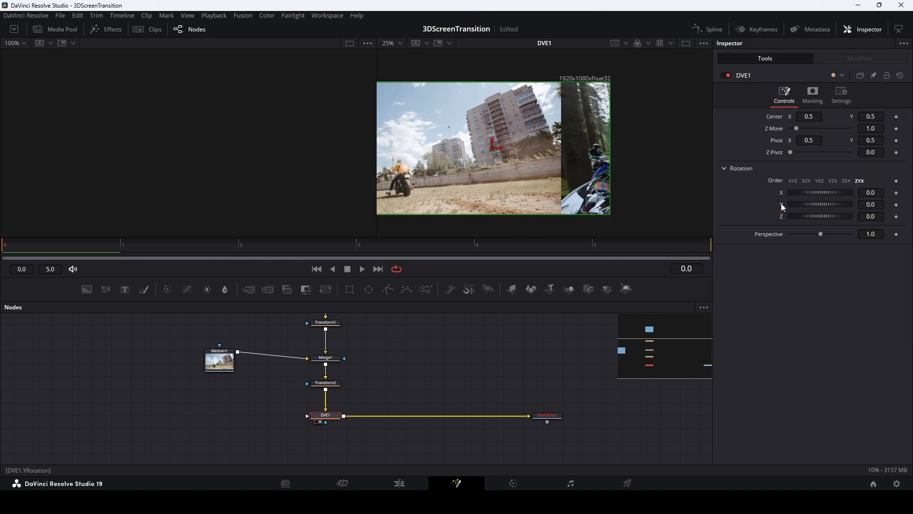
right_click(781, 203)
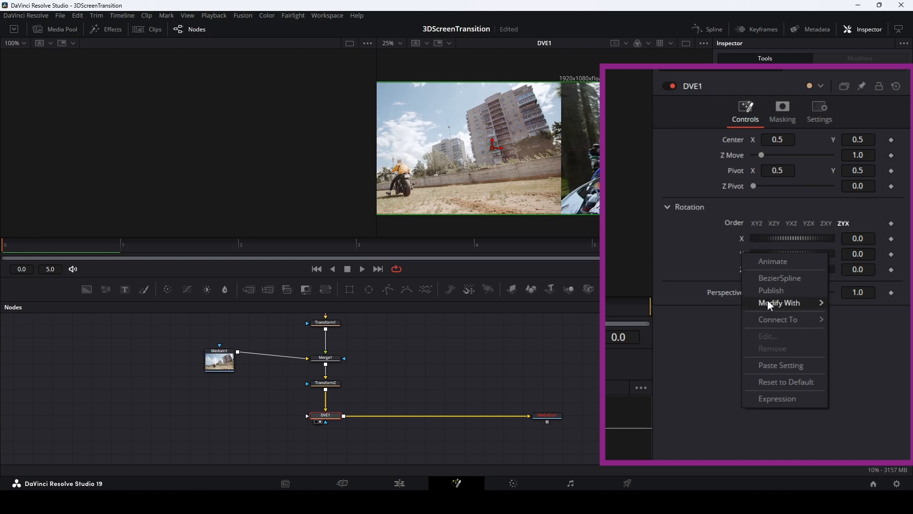
mouse_move(767, 302)
click(684, 303)
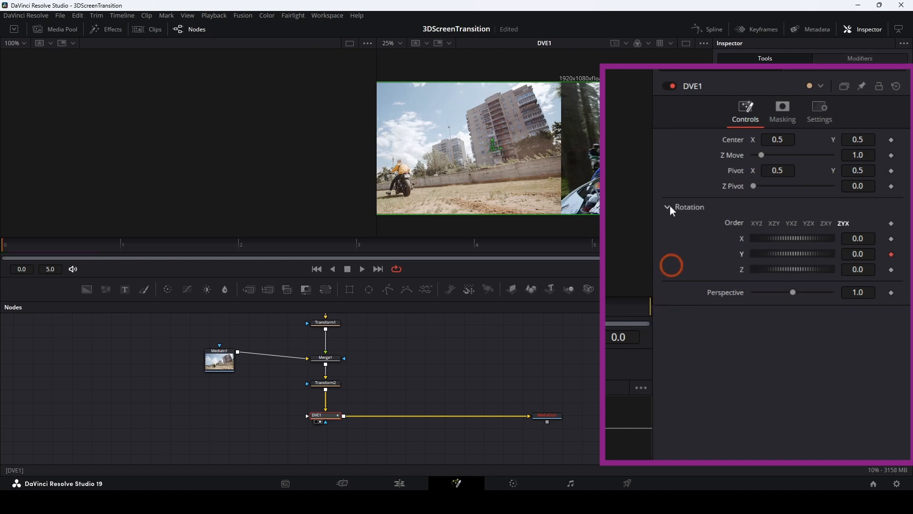
Set the Scale of the Y Rotation's Anim Curves modifier to 35.
click(846, 65)
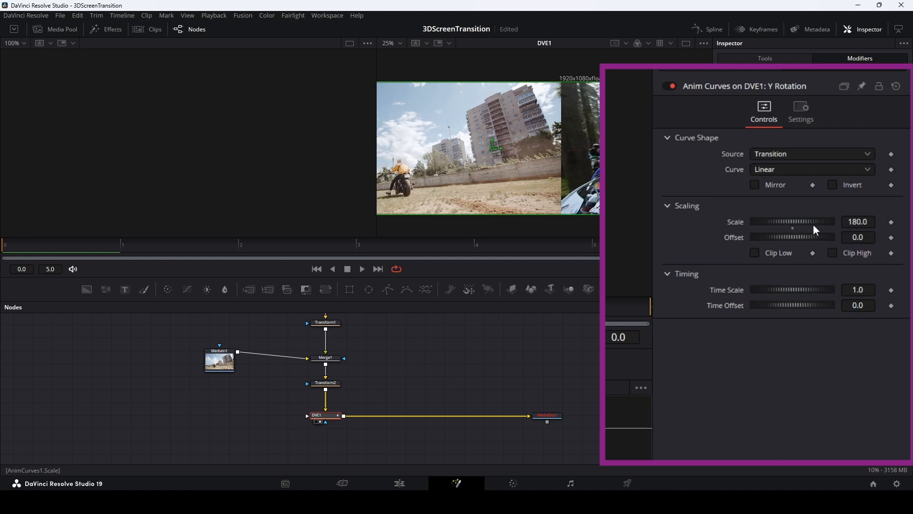
click(858, 222)
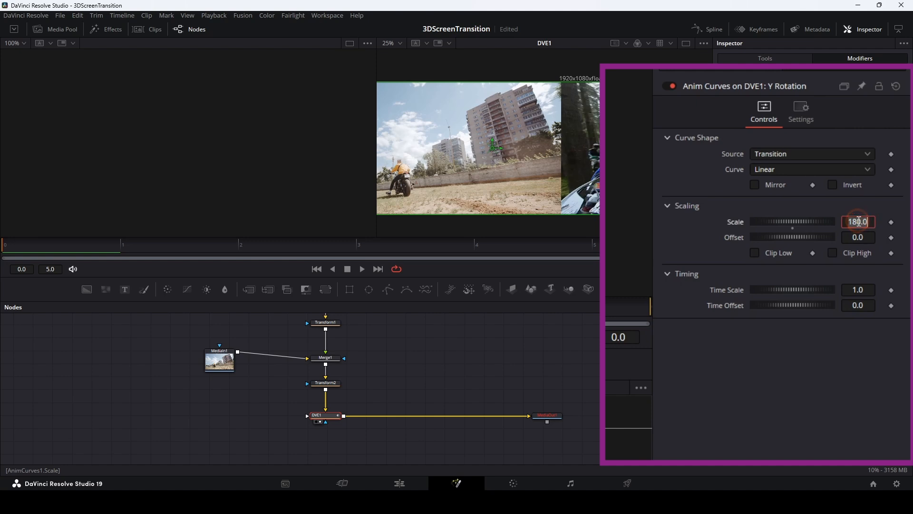
text(35)
key(Return)
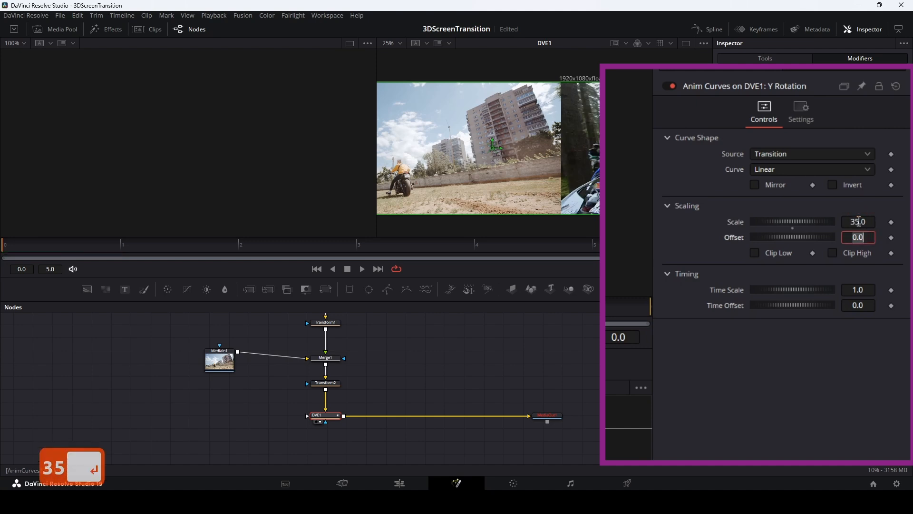
Set DVE1's Y Rotation animation curve to Easing with Sine in and out, enable Mirror and play the result briefly.
click(787, 168)
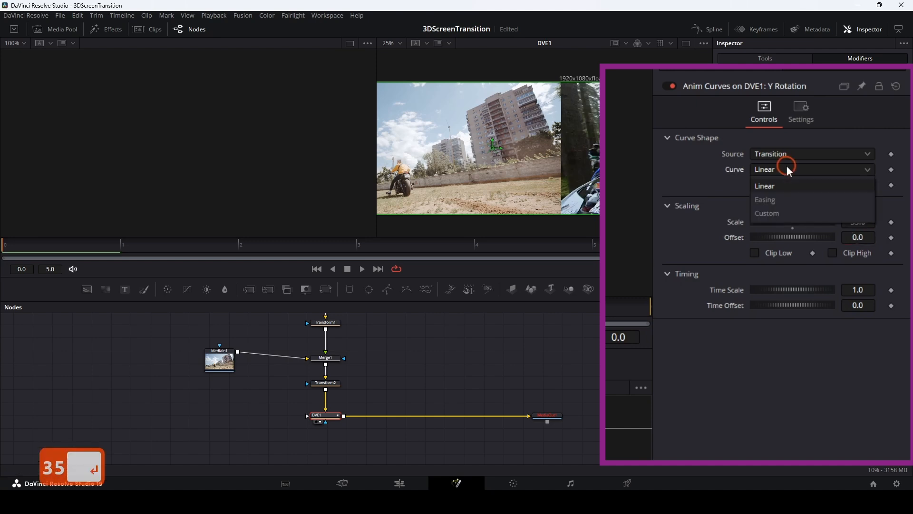
click(782, 197)
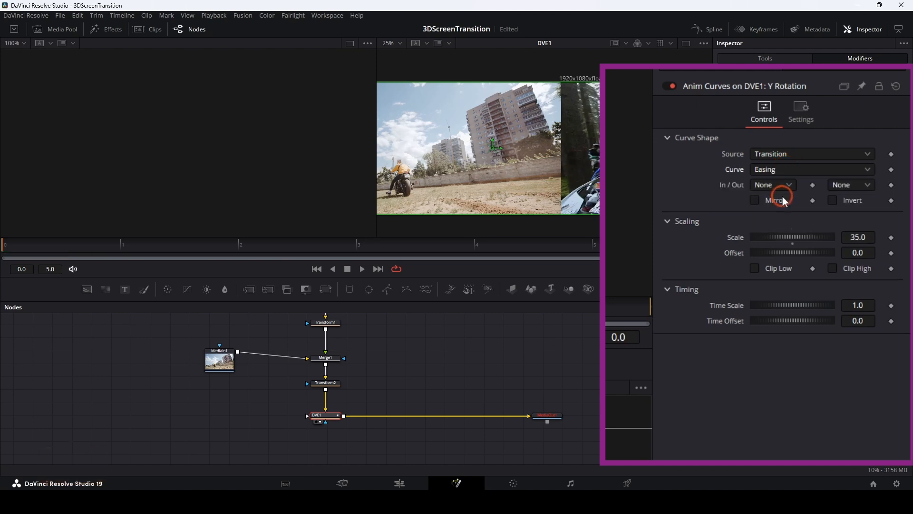
click(783, 186)
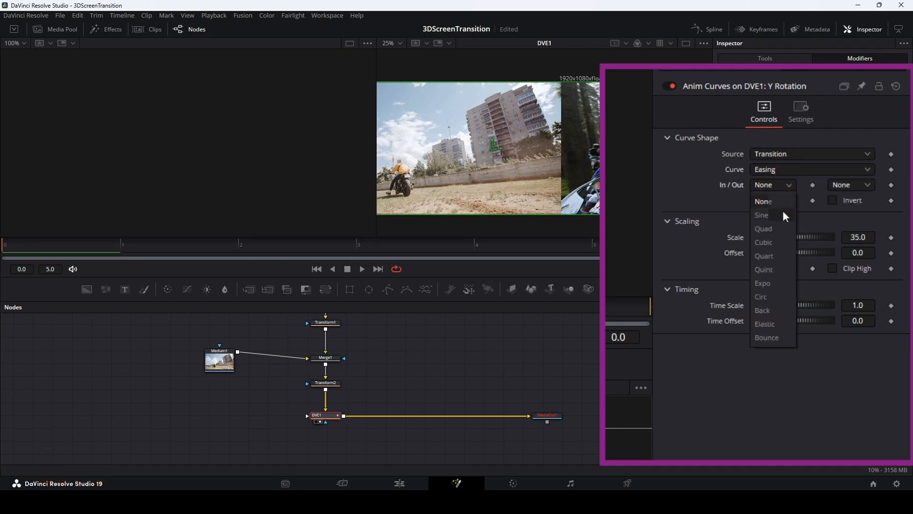
click(779, 216)
click(852, 187)
click(854, 214)
click(755, 200)
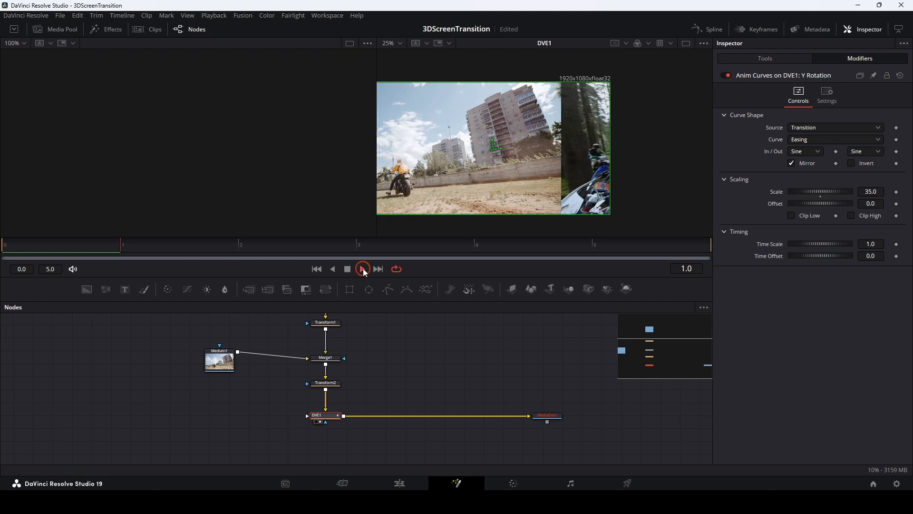
click(348, 269)
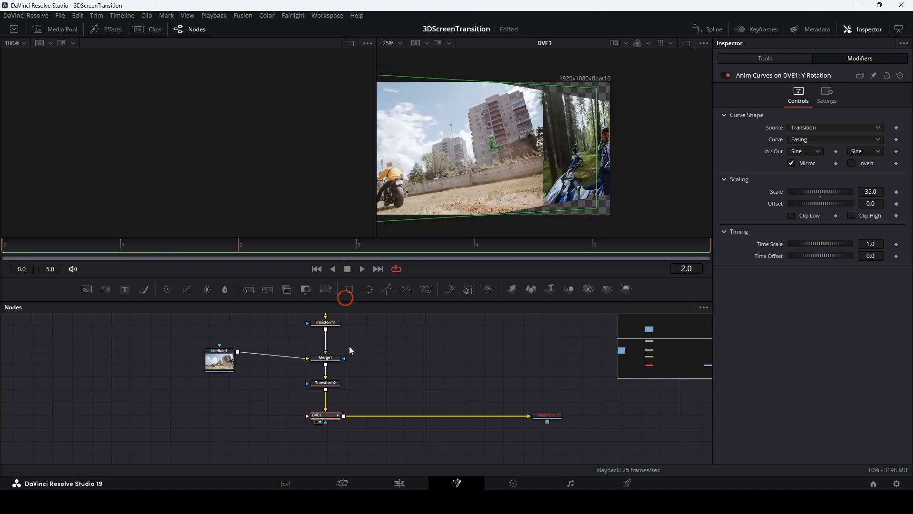
Lengthen the Cross Dissolve between the two clips on the Edit page and reopen it in Fusion near its start.
click(399, 483)
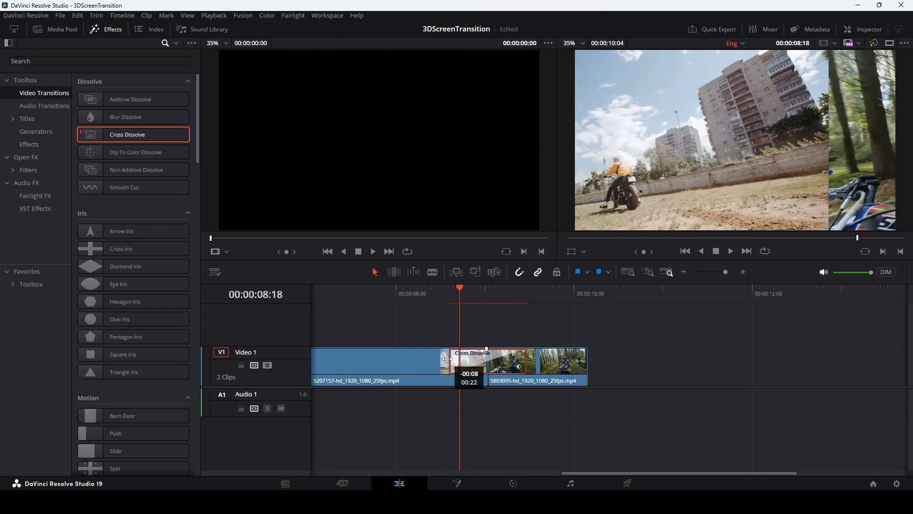
drag(447, 359, 442, 360)
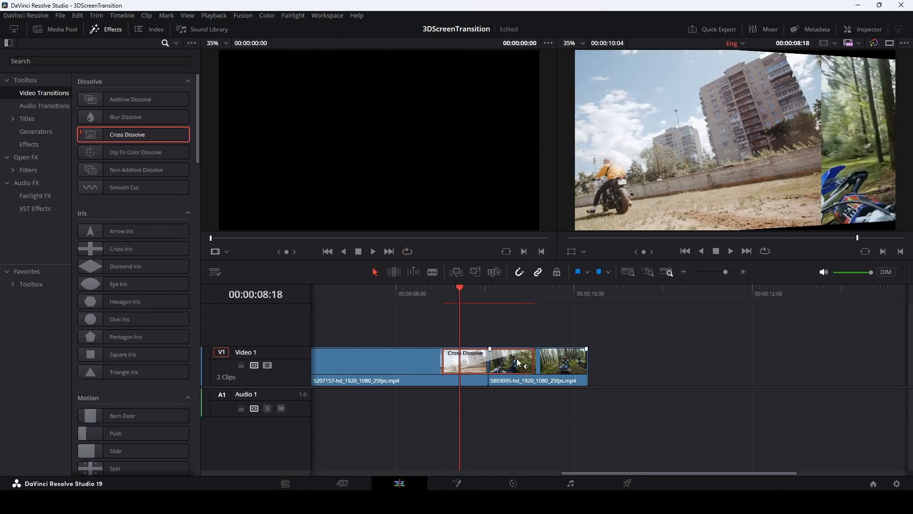
right_click(519, 362)
click(547, 398)
drag(134, 244, 31, 235)
Select the Transform2 node and preview a horizontal slide by shifting its Center X to 0.402.
click(326, 383)
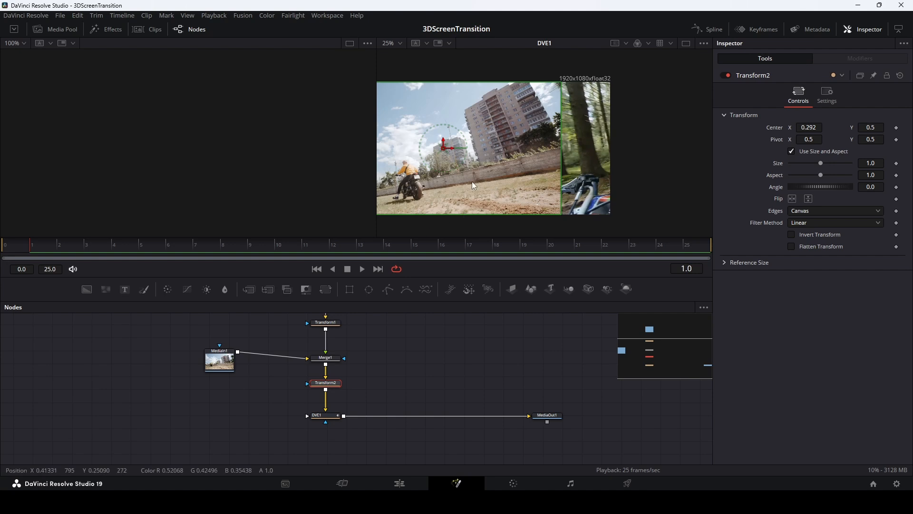
drag(797, 127, 608, 156)
drag(778, 152, 911, 155)
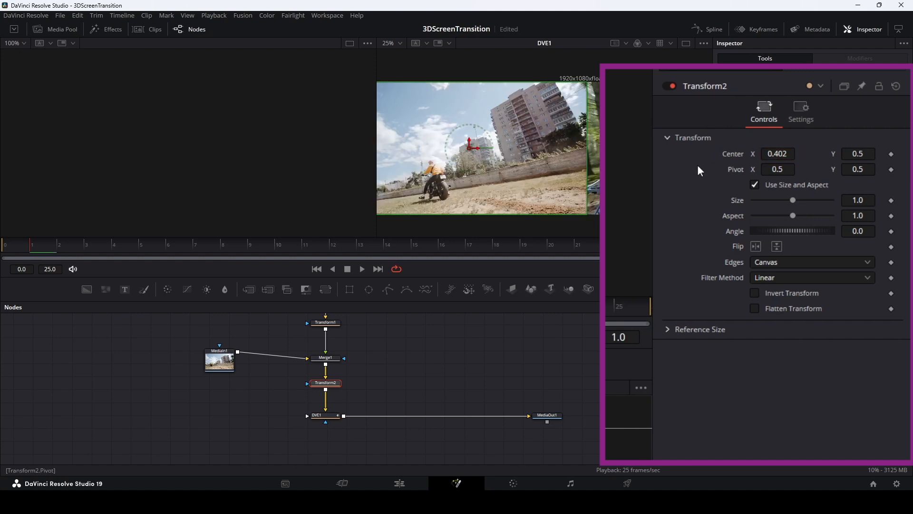
Apply an XY Path modifier to Transform2's Center and remove the keyframes from its X and Y values.
right_click(731, 156)
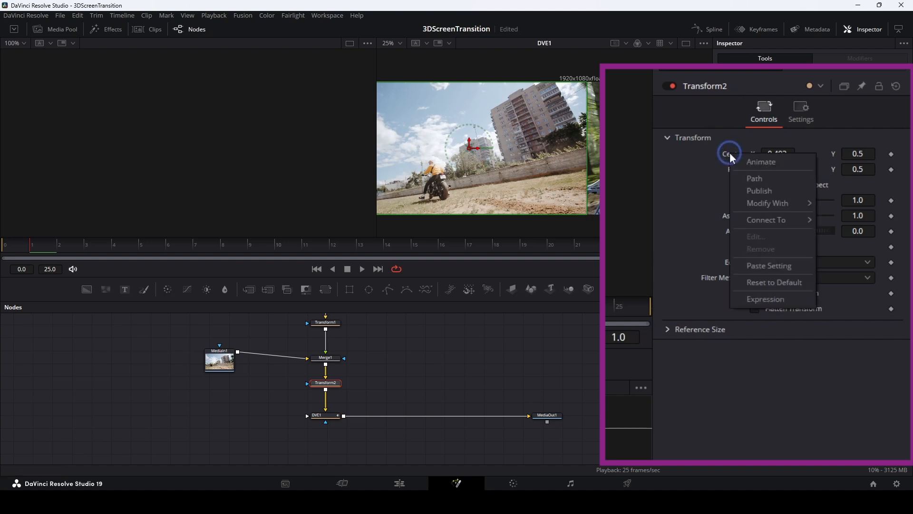
mouse_move(777, 206)
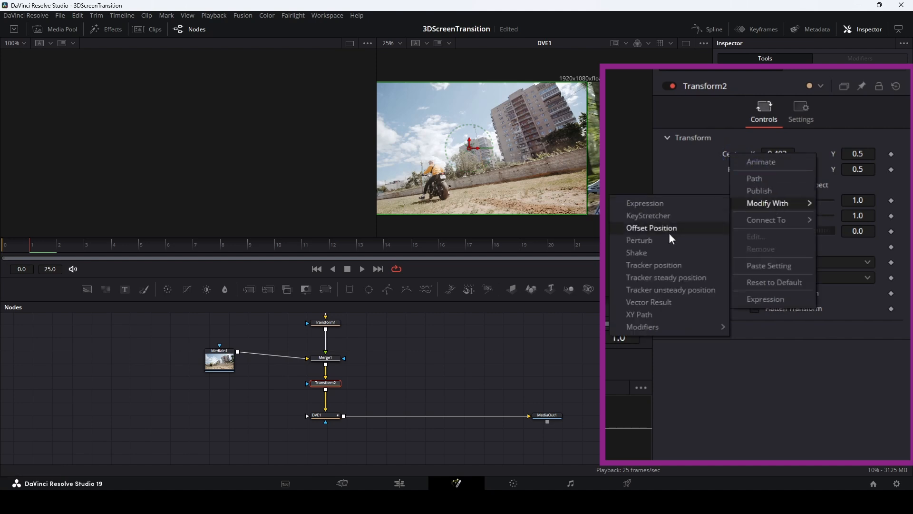
click(652, 314)
click(840, 59)
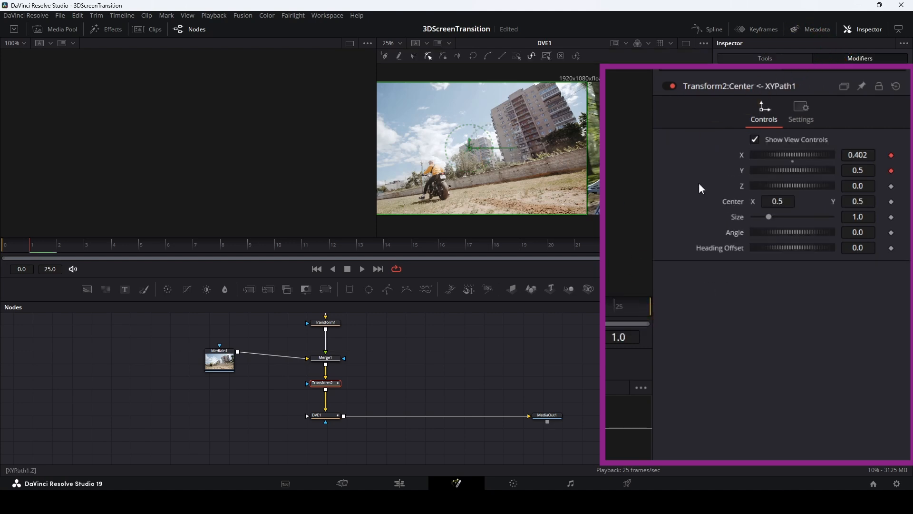
click(891, 170)
click(891, 156)
click(761, 151)
Apply the Anim Curves modifier to the XY Path's X value and set its curve to Easing.
right_click(743, 155)
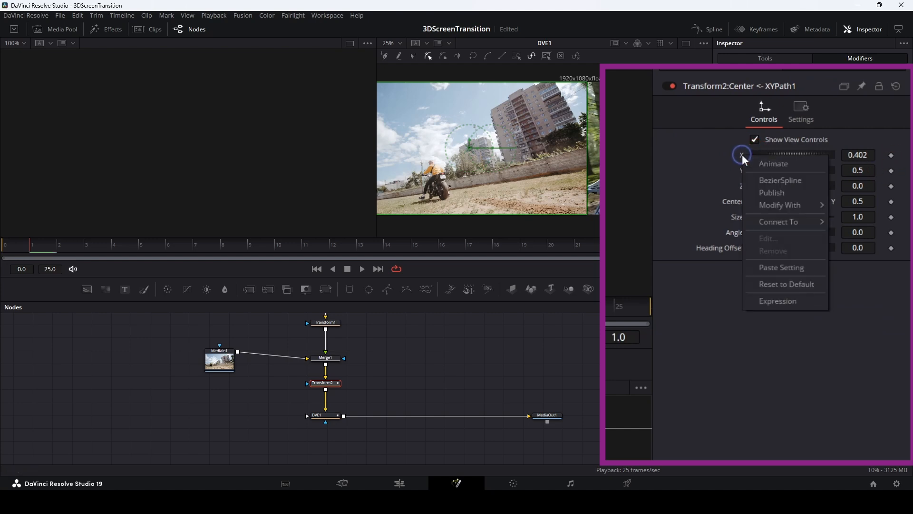
mouse_move(774, 207)
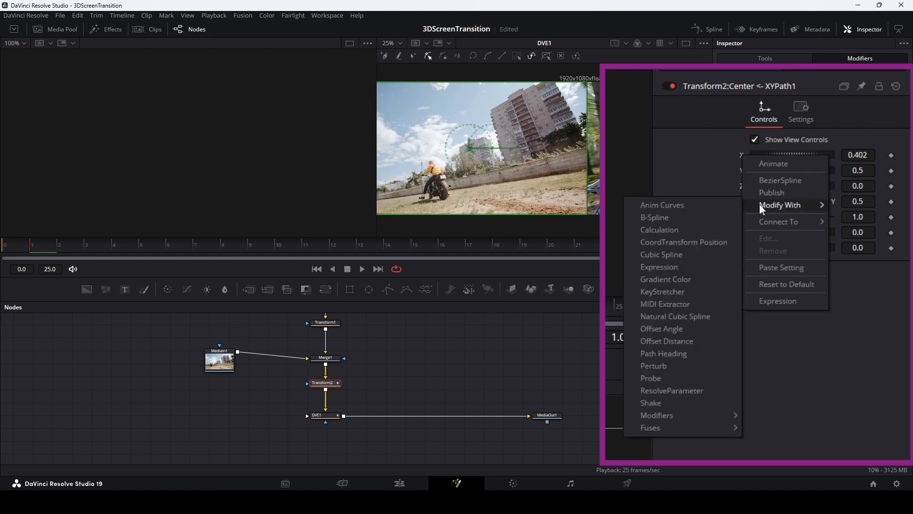
click(684, 204)
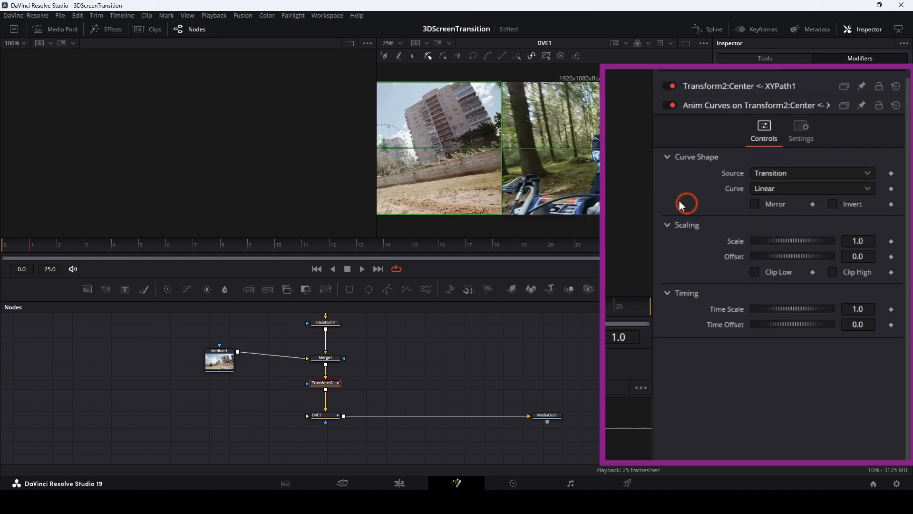
click(789, 189)
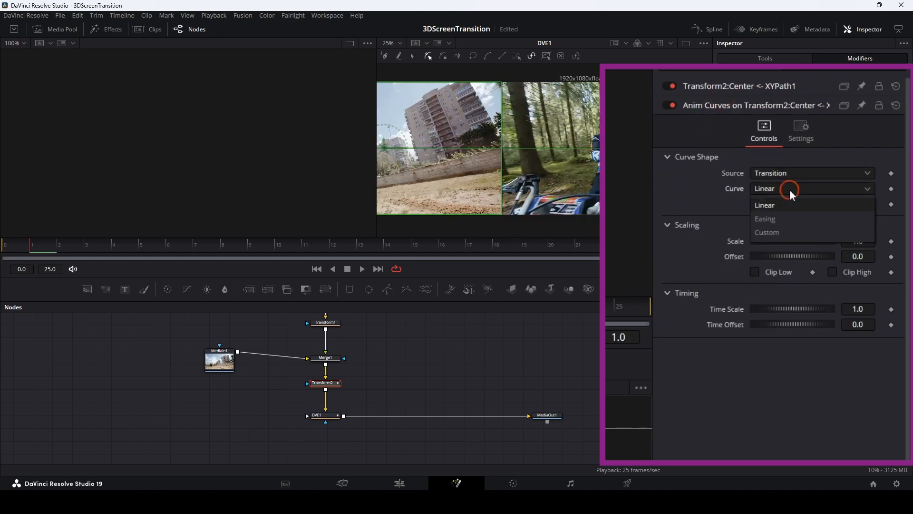
click(787, 220)
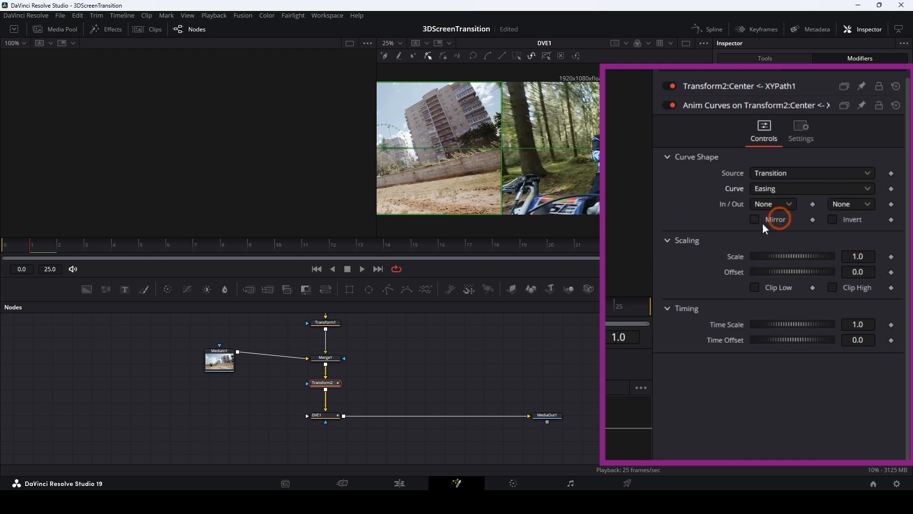
Set the Offset of the X value's Anim Curves to 0.5 and its Scale to -1.0, checking the slide across the frames.
click(862, 271)
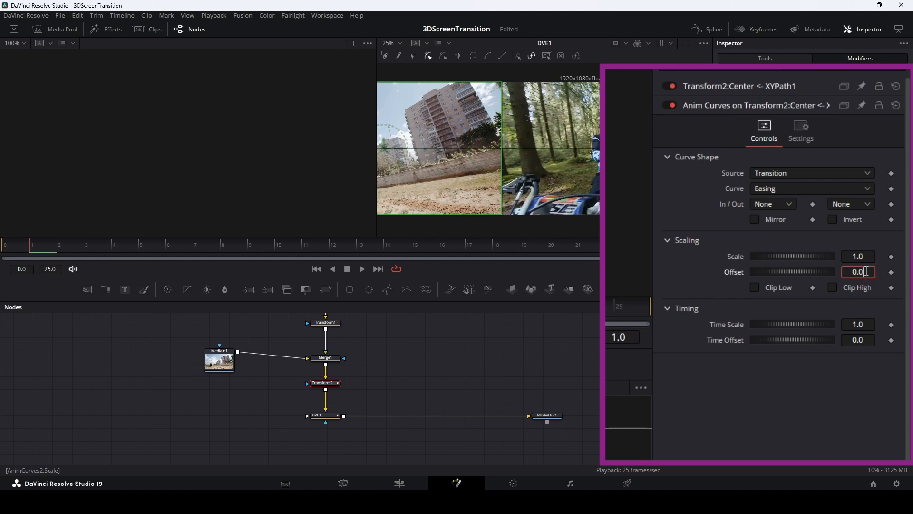
key(BackSpace)
text(5)
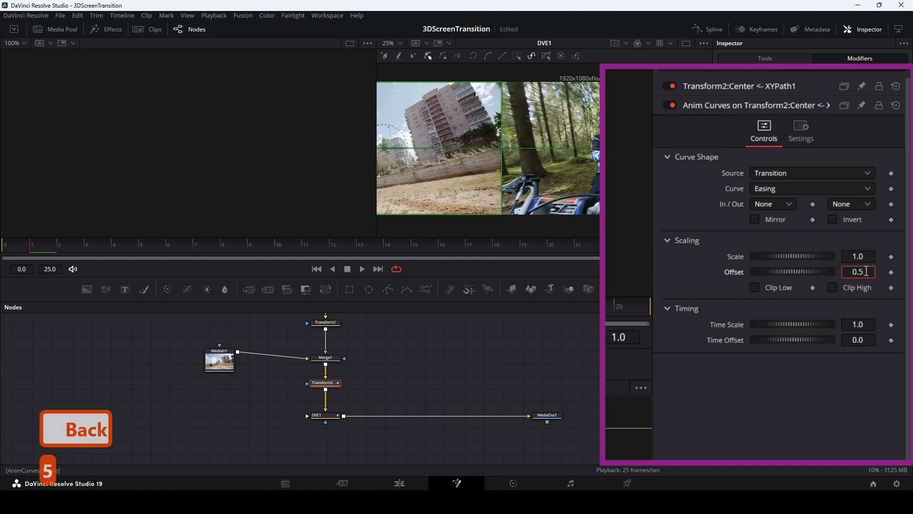
click(765, 319)
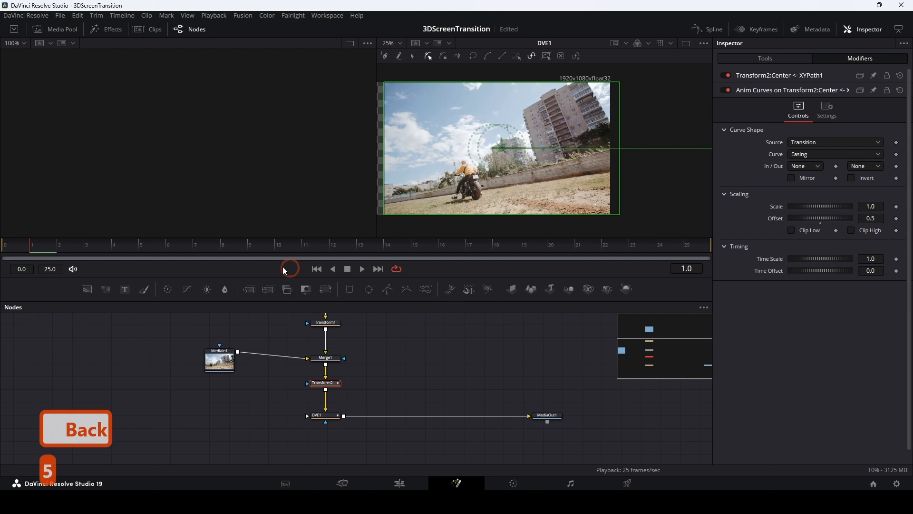
drag(38, 243, 10, 247)
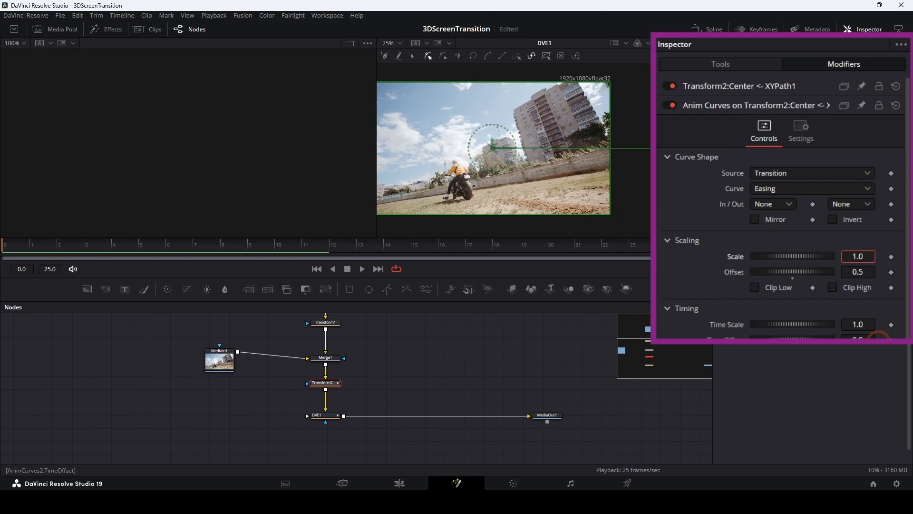
text(-)
click(783, 346)
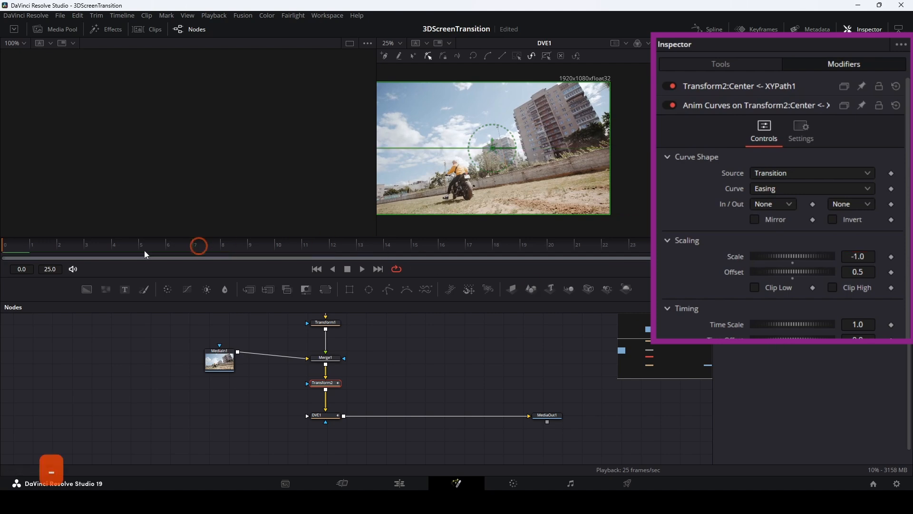
drag(9, 248, 75, 240)
Enable Motion Blur on Transform2 and raise its Quality to 4.
click(826, 109)
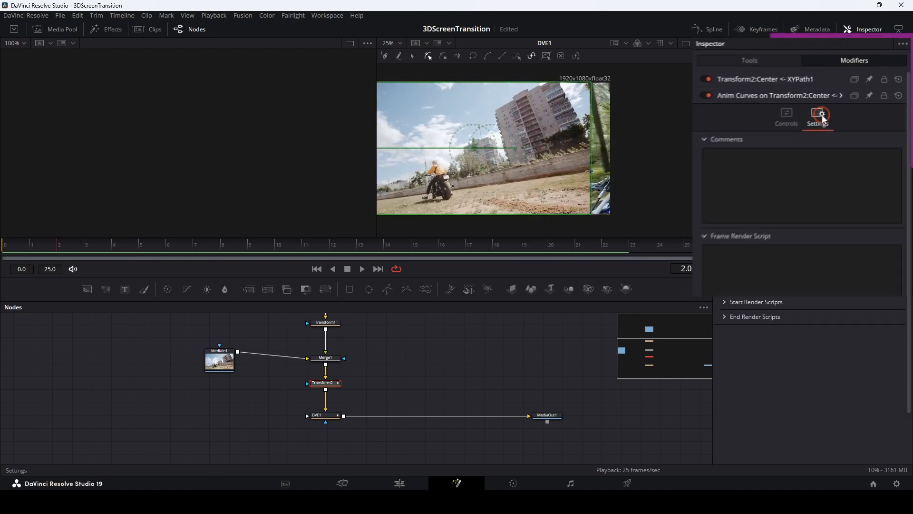
click(729, 62)
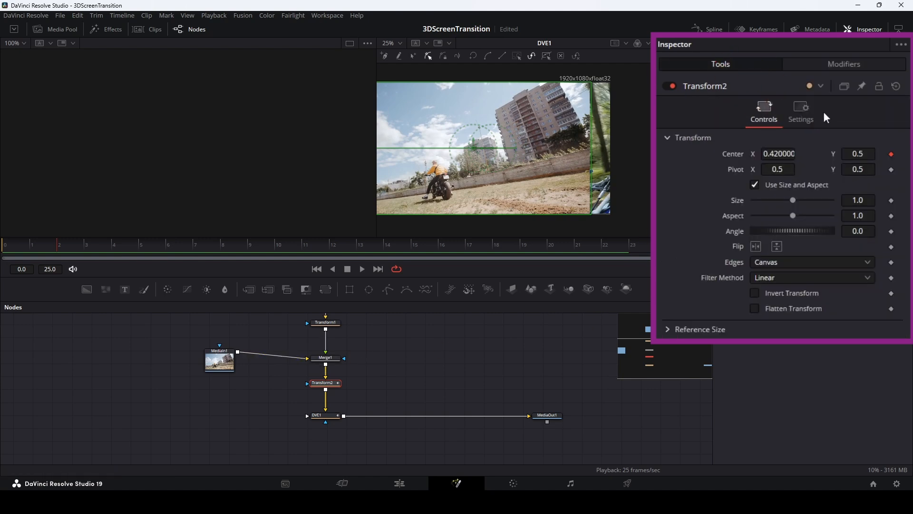
click(796, 110)
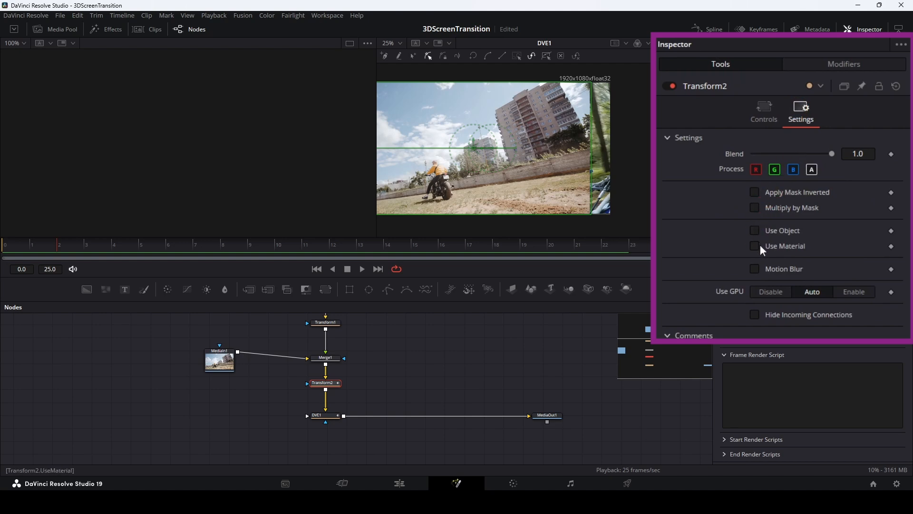
click(759, 268)
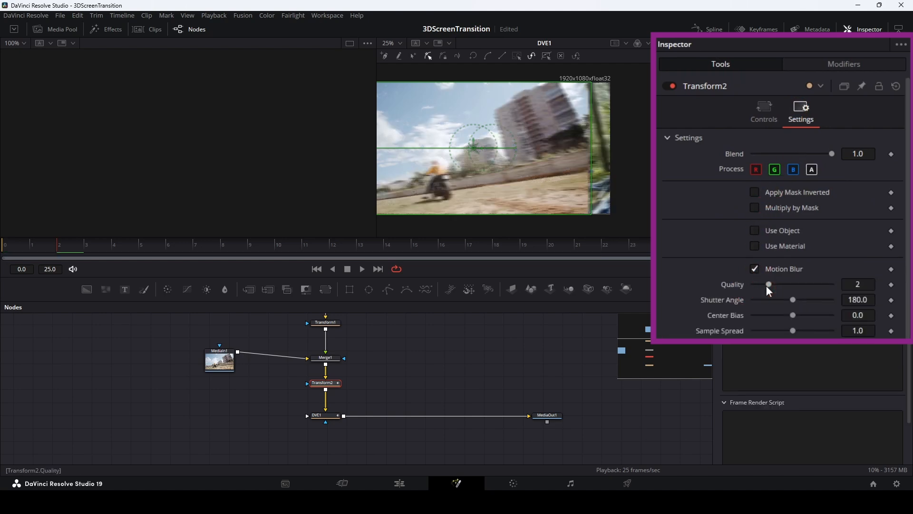
drag(770, 284, 785, 283)
click(787, 282)
Play the transition from its first frame to review the slide, rotation and motion blur.
click(317, 269)
click(356, 270)
click(387, 328)
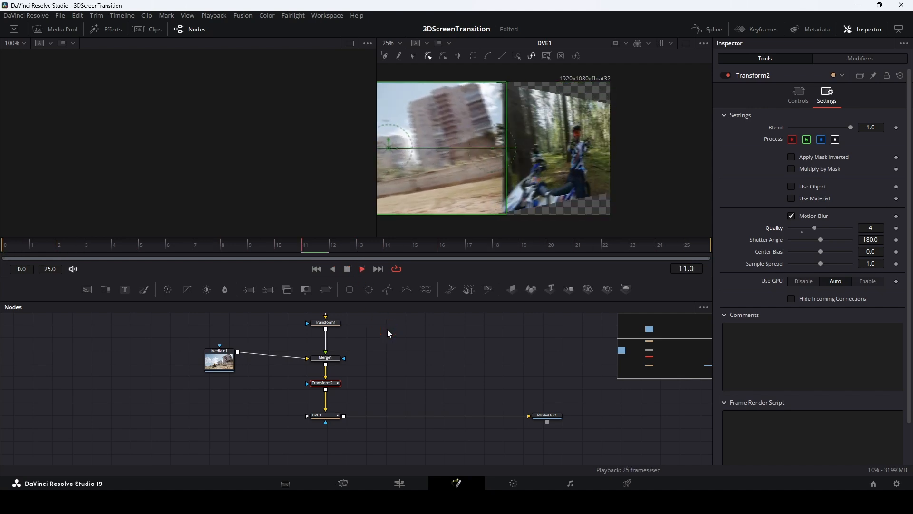
key(space)
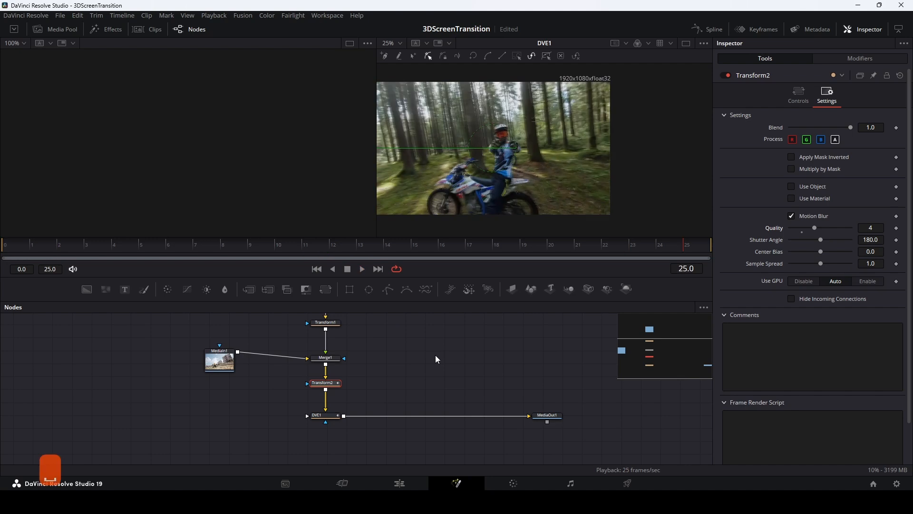
Select the Transform1, Merge1, Transform2 and DVE1 nodes together.
scroll(392, 384, up, 2)
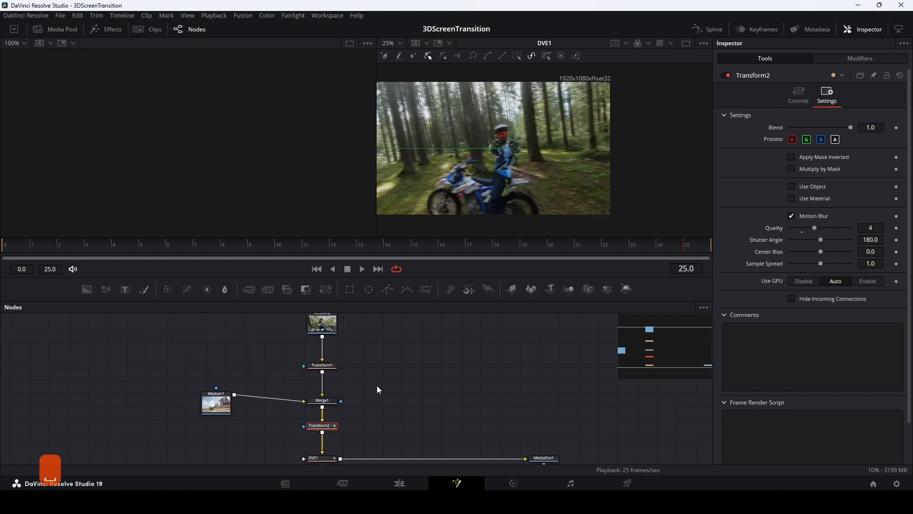
drag(383, 384, 397, 367)
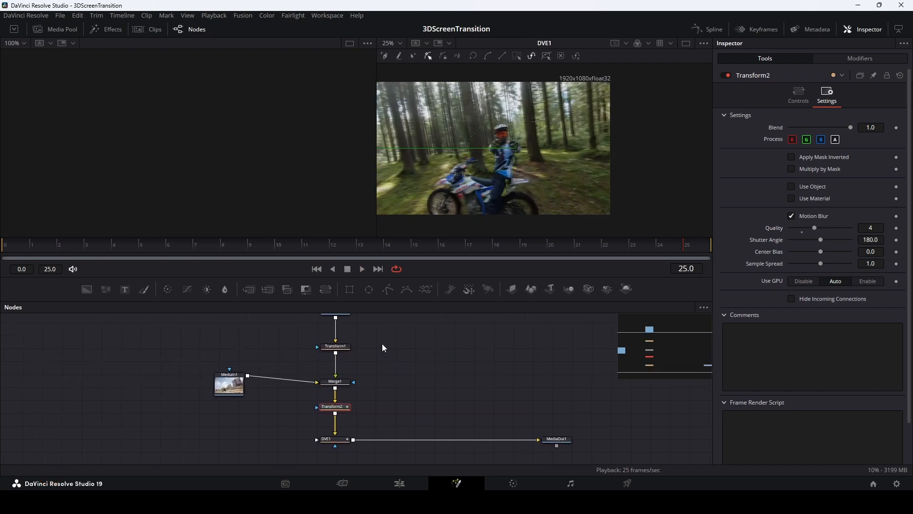
drag(361, 330, 312, 458)
drag(281, 394, 263, 405)
drag(486, 395, 489, 379)
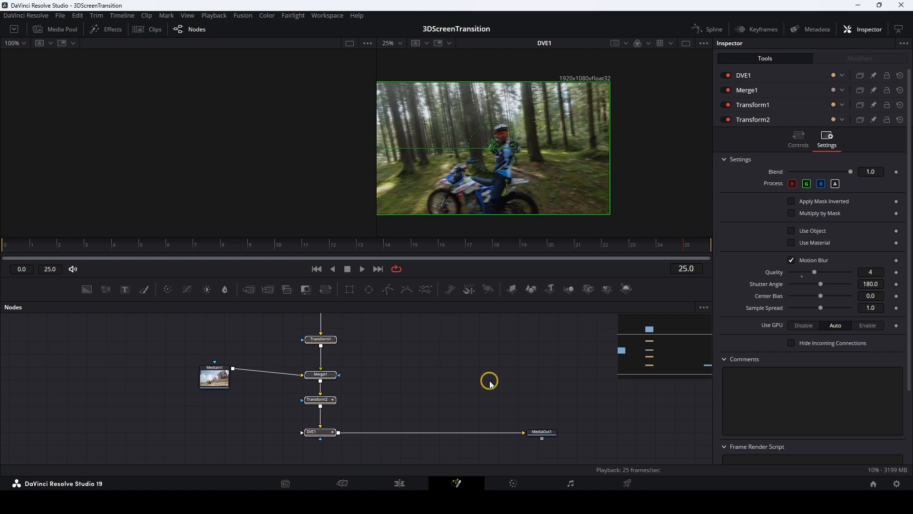
Create a macro from the selected nodes and name it 3dTranstition.
right_click(325, 341)
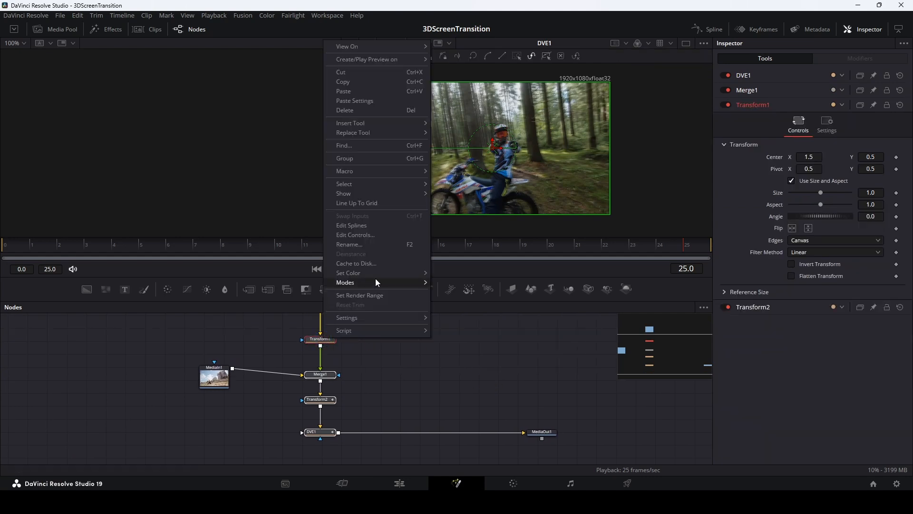
mouse_move(375, 172)
click(466, 173)
click(302, 112)
drag(267, 68, 212, 69)
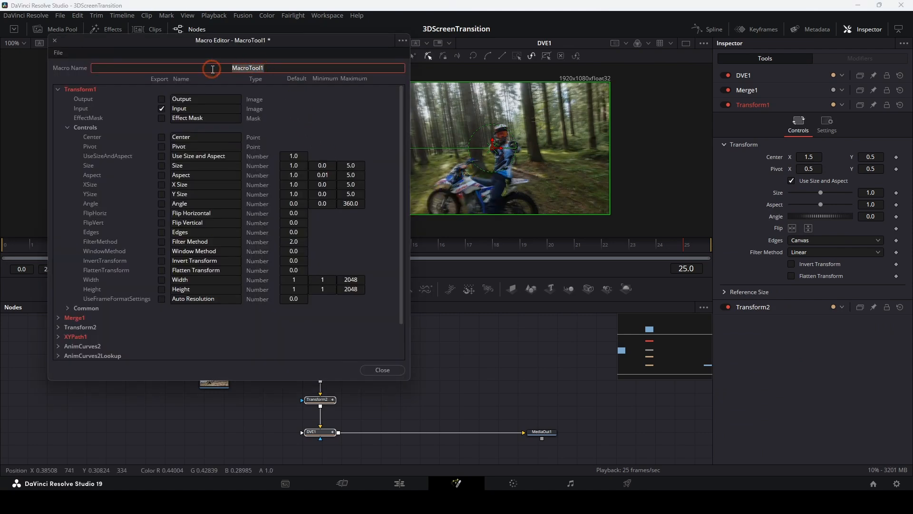
text(3dTransti)
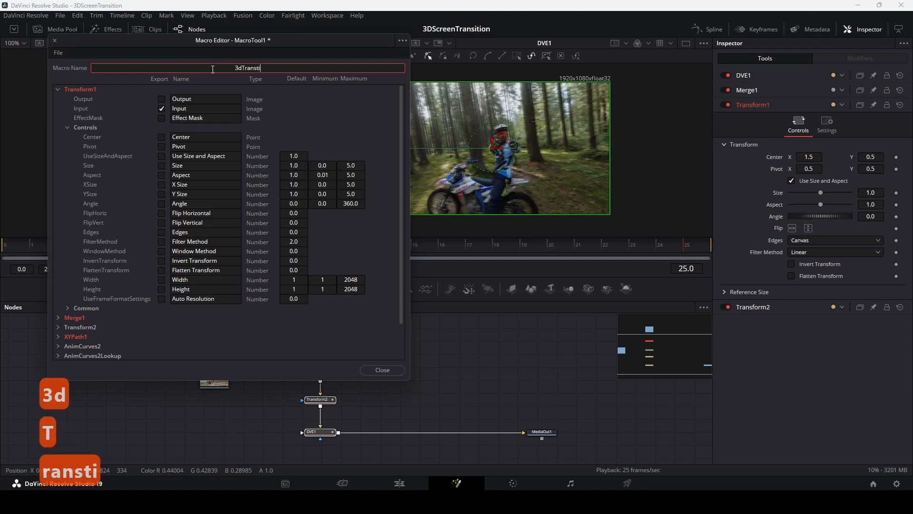
text(tion)
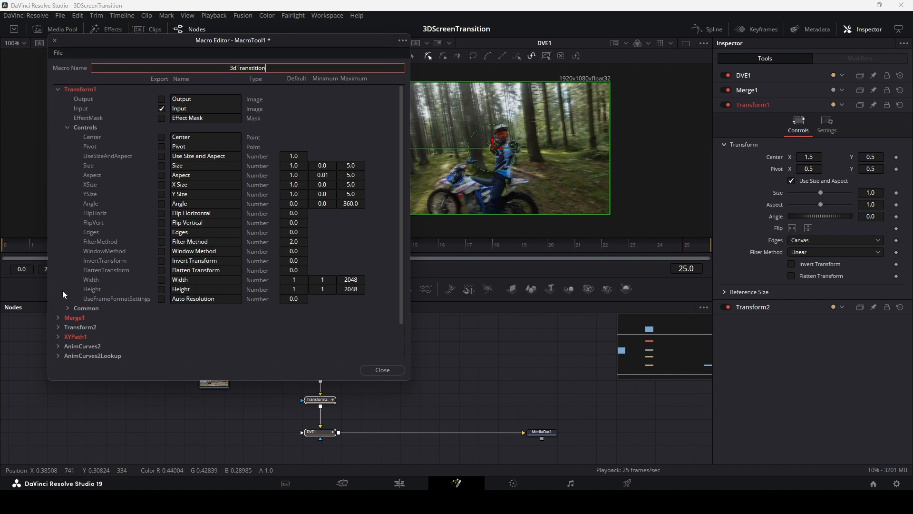
Expose Transform1's Motion Blur and Quality as exported controls of the macro.
click(68, 308)
scroll(107, 275, down, 6)
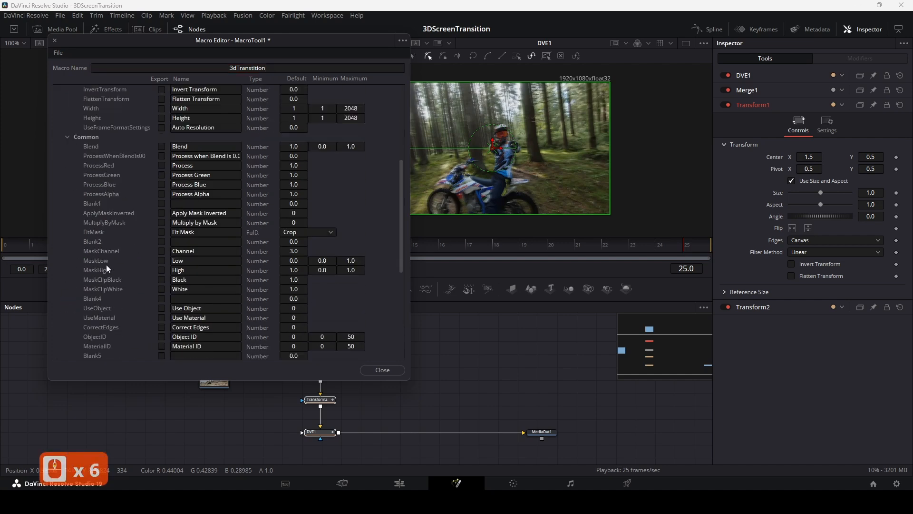
scroll(107, 264, down, 5)
click(161, 223)
click(162, 232)
scroll(149, 249, up, 16)
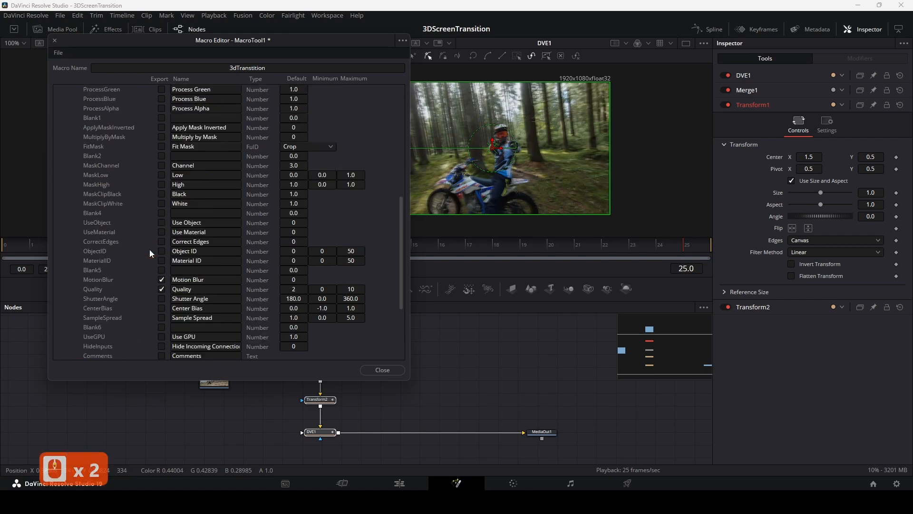
click(57, 90)
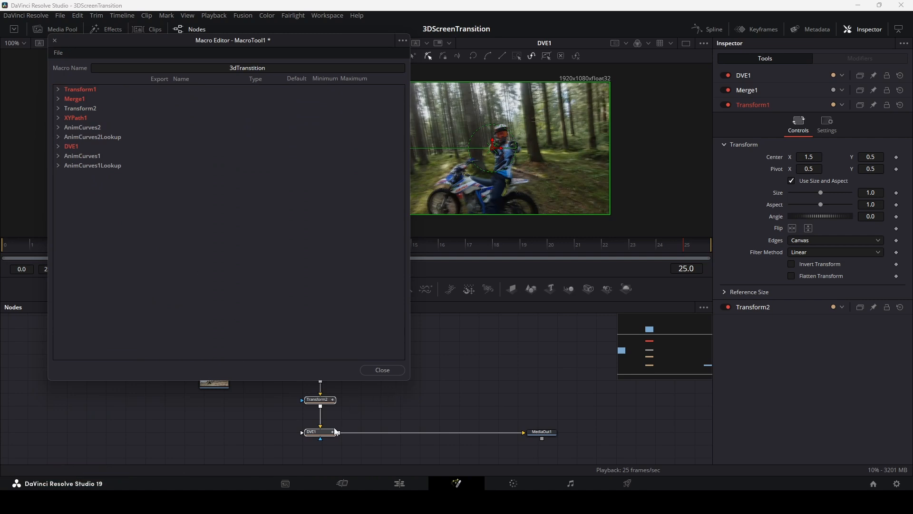
Select only the DVE1 node and show the Anim Curves modifier driving its Y rotation.
drag(360, 407, 466, 407)
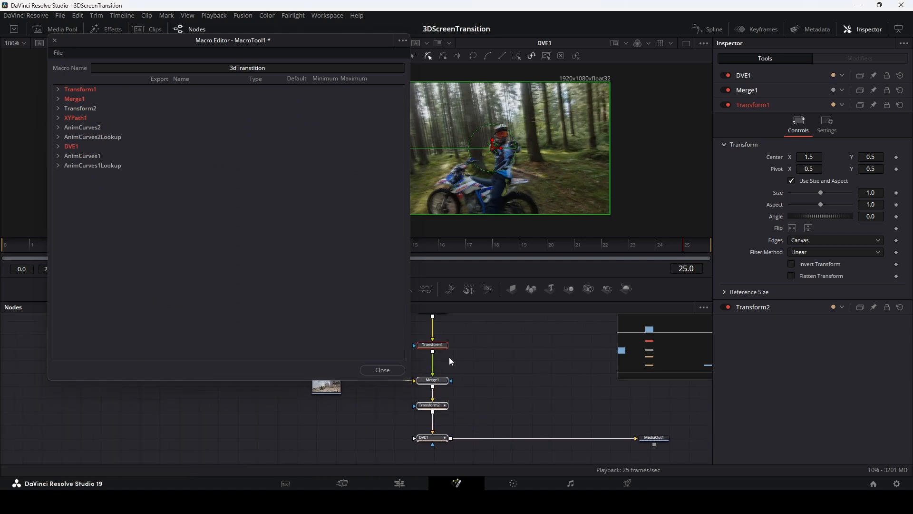
click(430, 437)
click(512, 394)
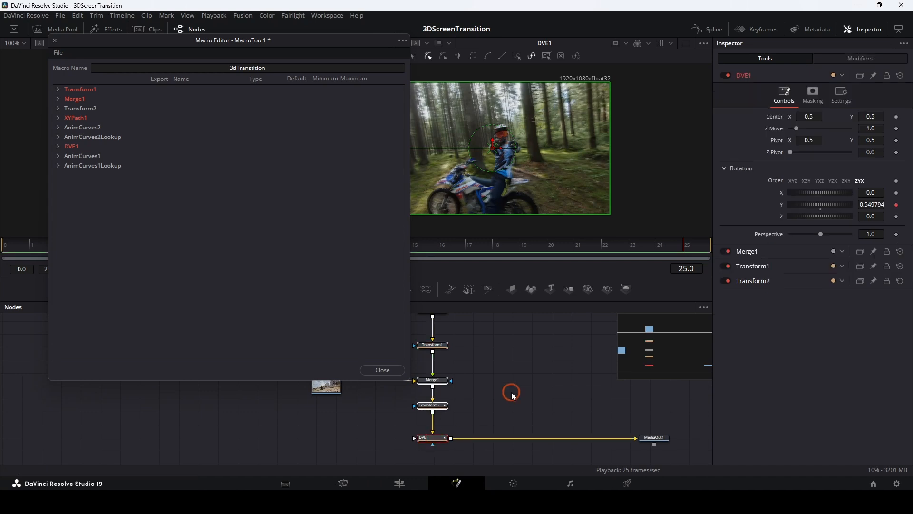
click(664, 224)
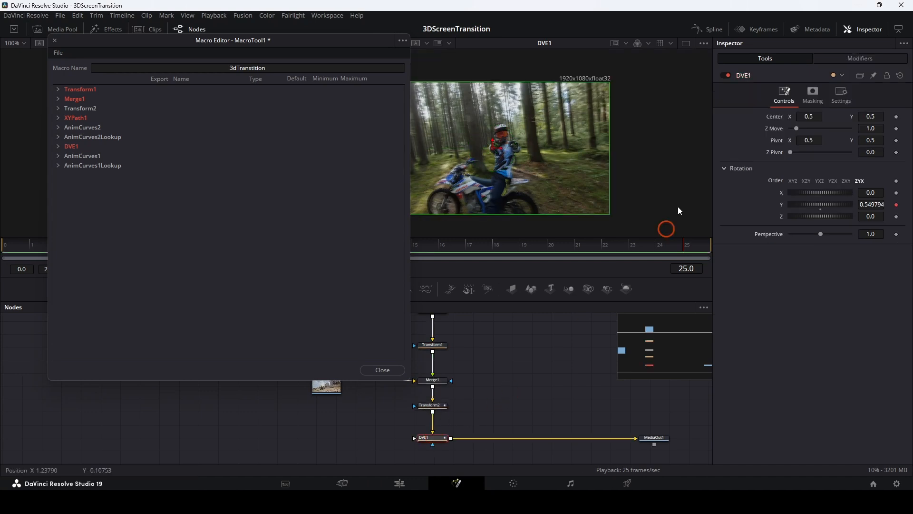
click(841, 58)
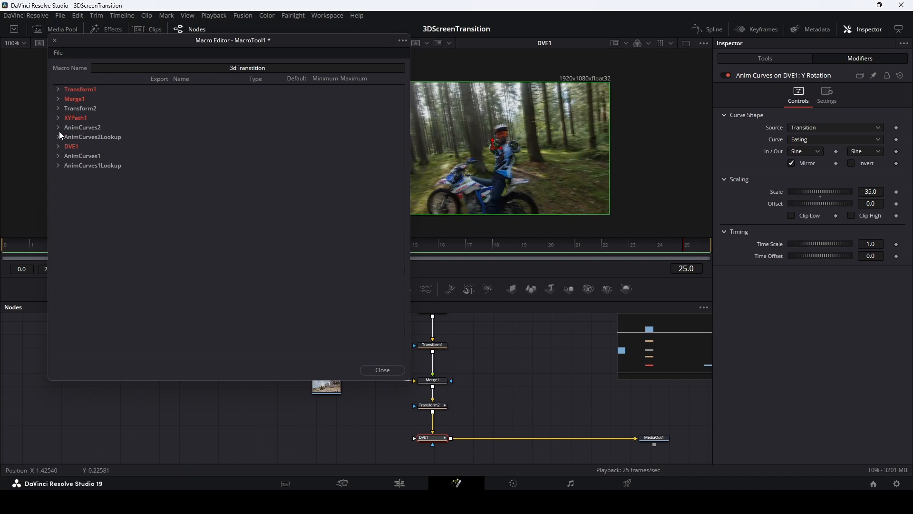
Expose the Scale parameter of AnimCurves1 as an exported control of the macro.
click(58, 146)
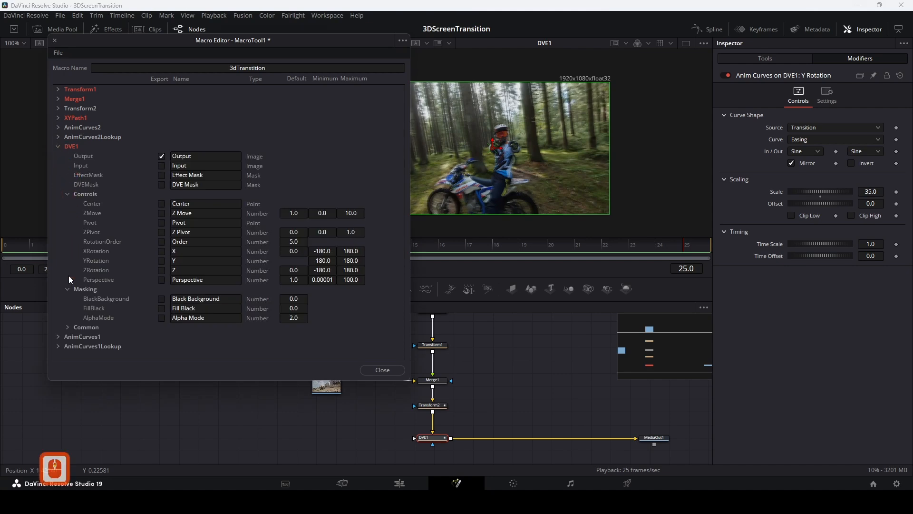
click(58, 336)
scroll(112, 295, down, 5)
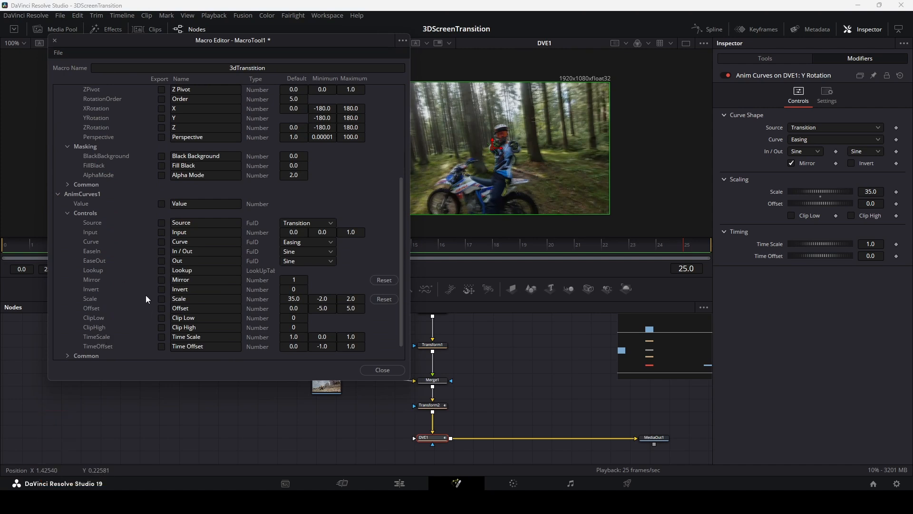
click(161, 298)
click(182, 327)
scroll(198, 230, up, 11)
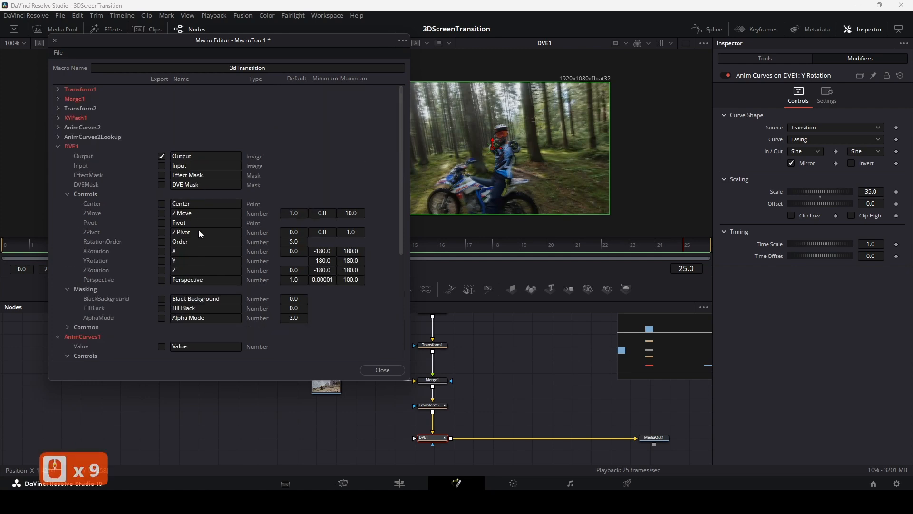
Start saving the macro under a chosen location and browse to Fusion's Templates > Edit > Transitions folder.
click(59, 54)
click(74, 99)
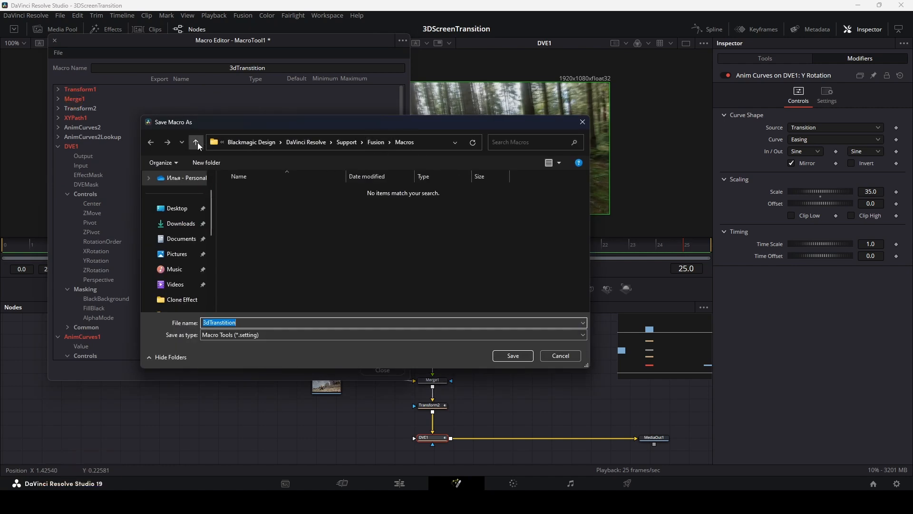
click(196, 142)
scroll(288, 258, down, 5)
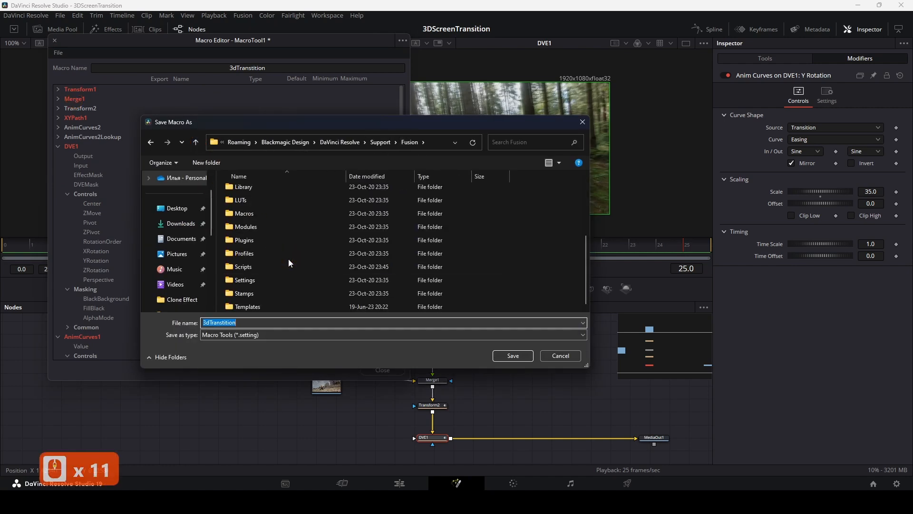
double_click(268, 307)
double_click(250, 192)
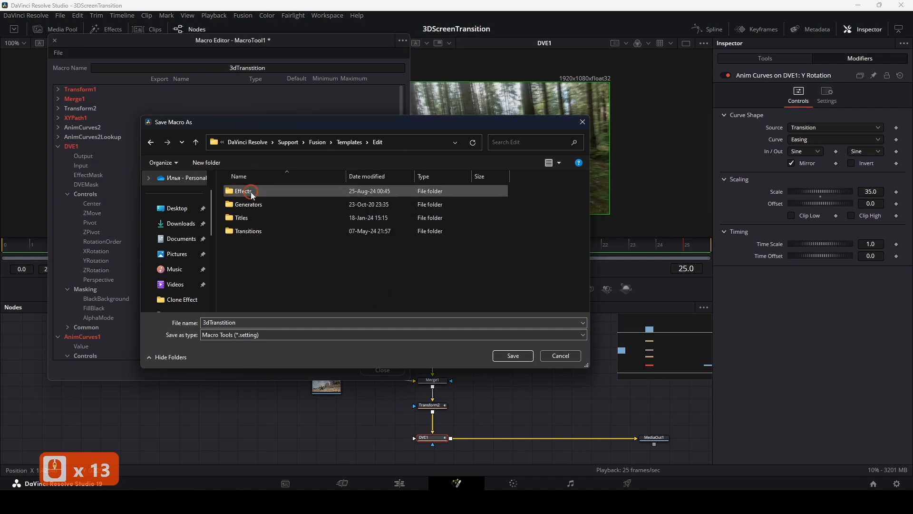
double_click(261, 231)
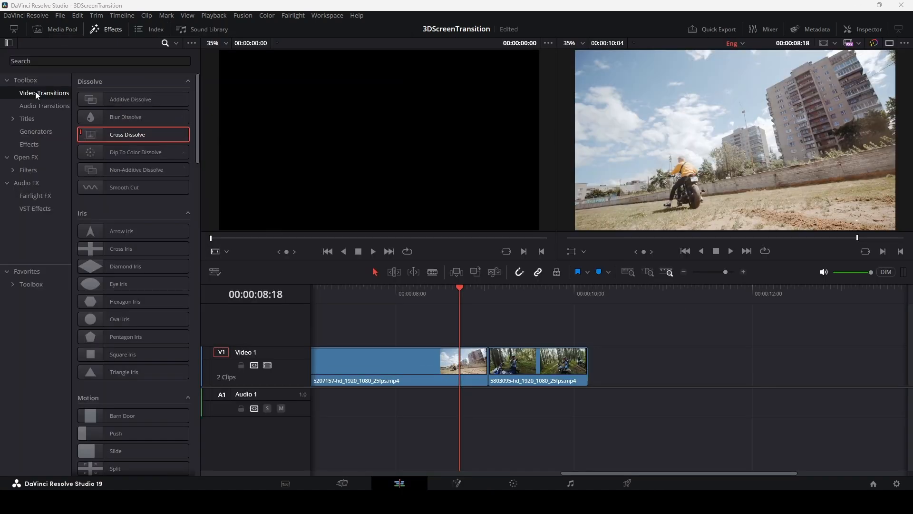
Search the video transitions for "3d" and apply 3D Slide at the cut between the two Video 1 clips.
click(59, 64)
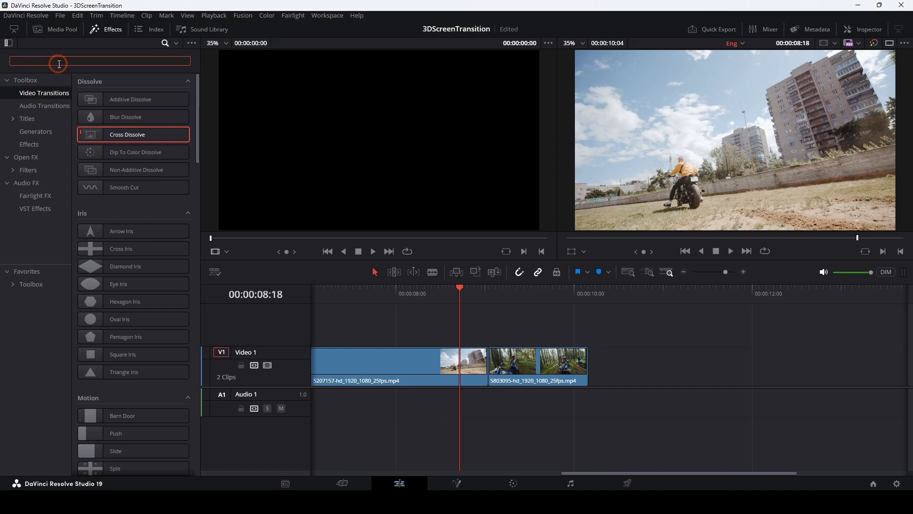
text(3)
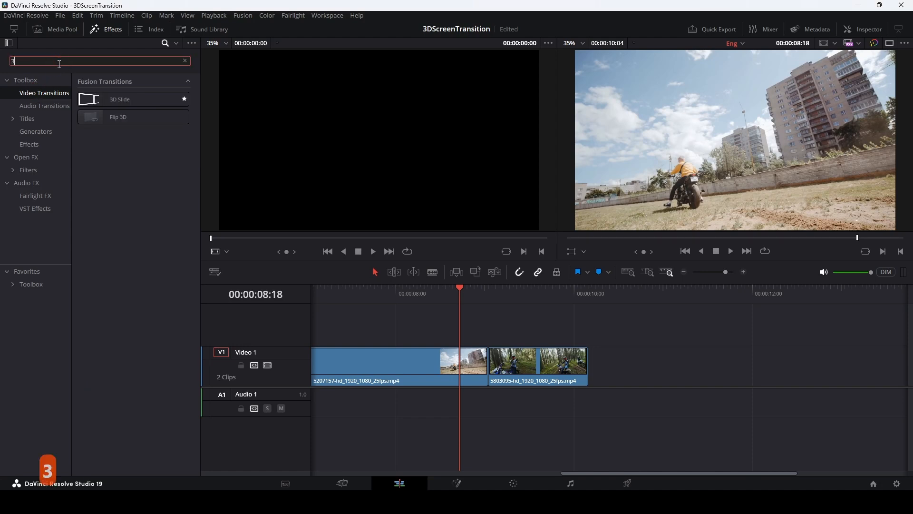
text(d)
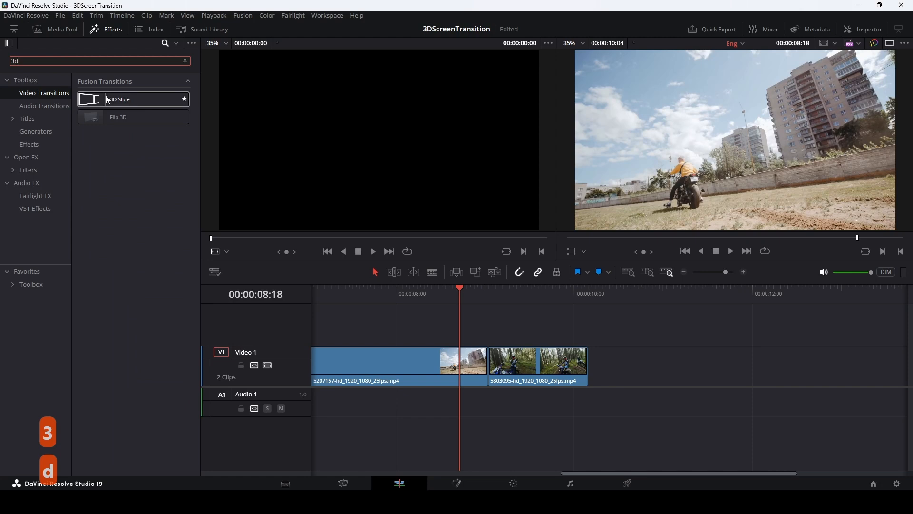
drag(107, 99, 490, 366)
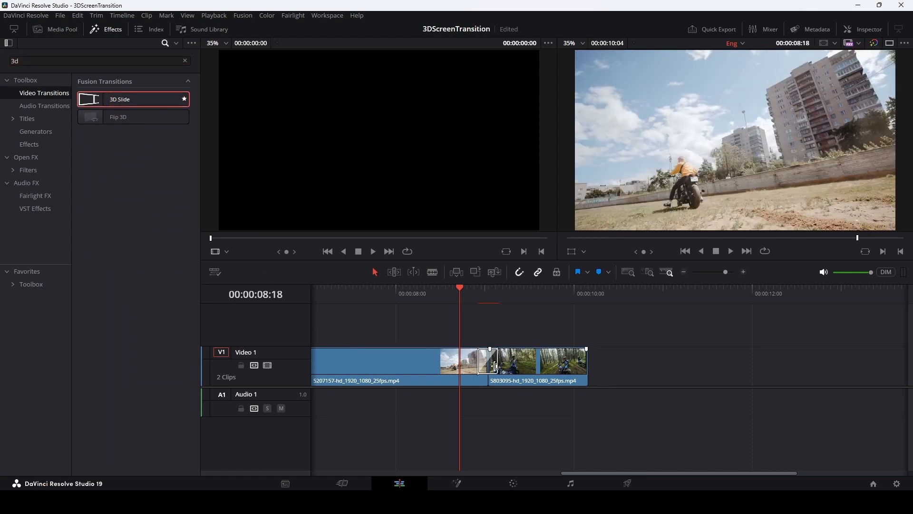
Play the timeline from 00:00:08:04 through the cut to review the 3D Slide transition.
click(411, 297)
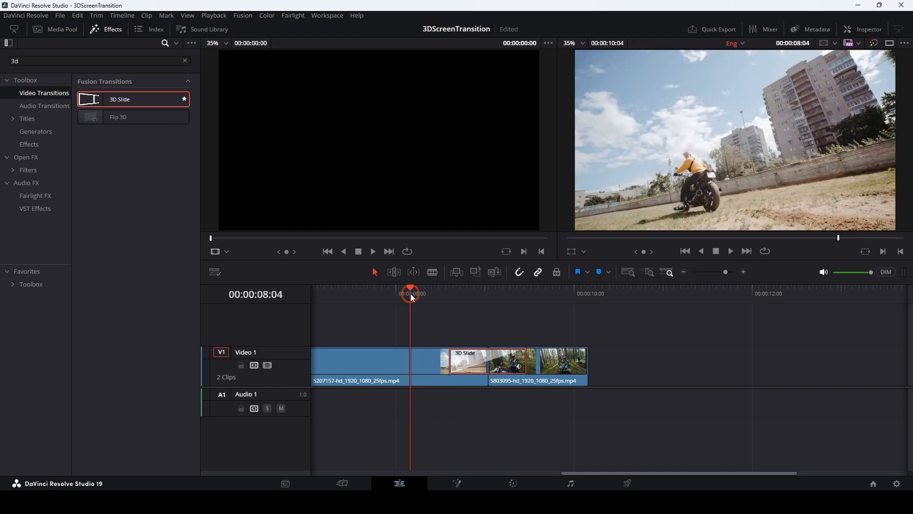
key(space)
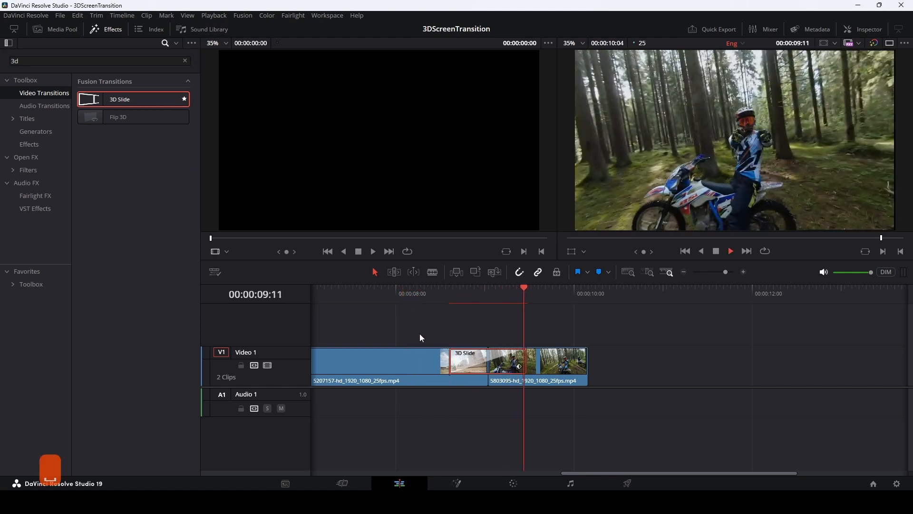
key(space)
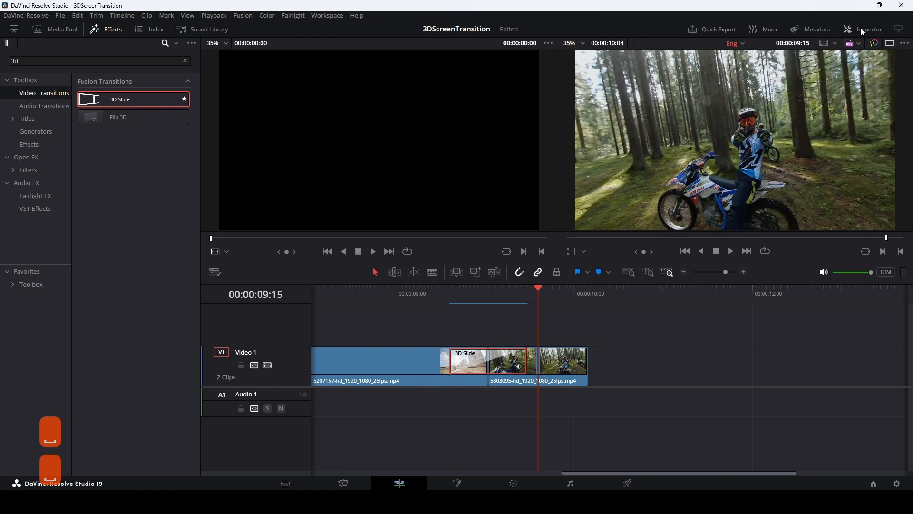
Enable Motion Blur on the 3D Slide transition and set its Quality to 6.
click(863, 29)
click(794, 199)
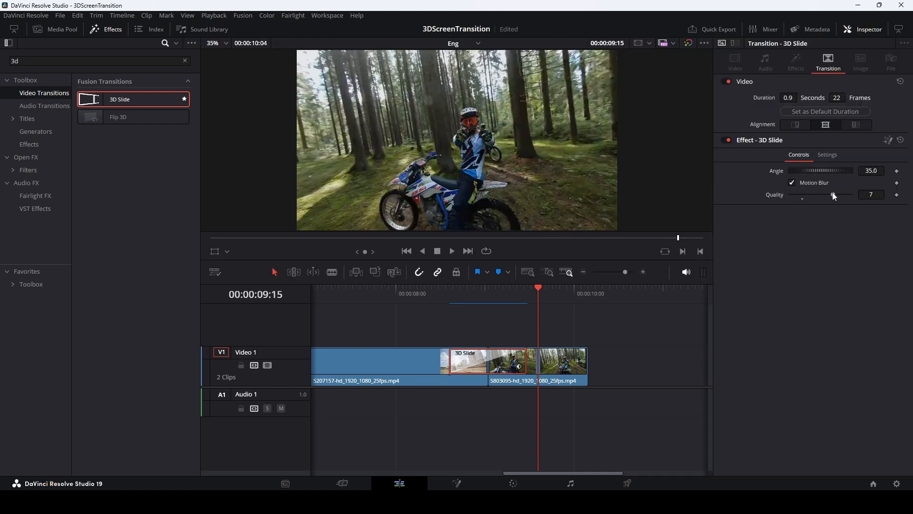
drag(832, 193, 829, 196)
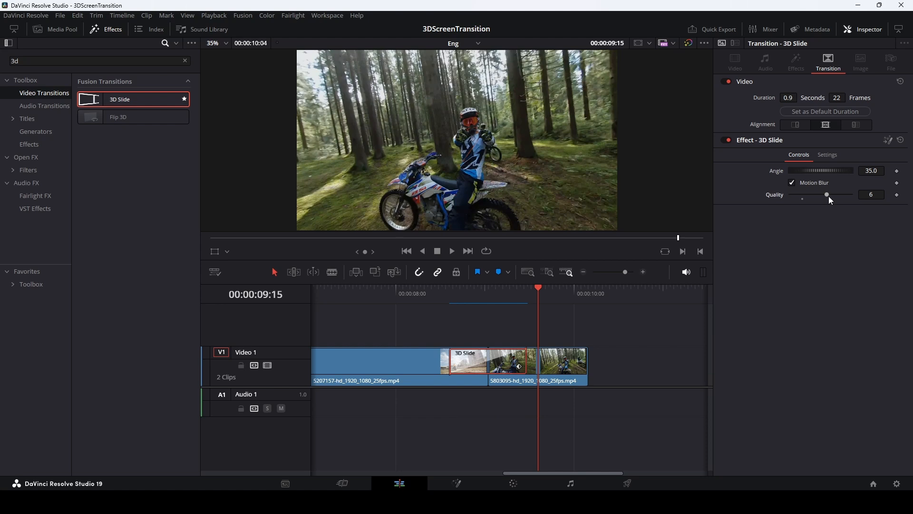